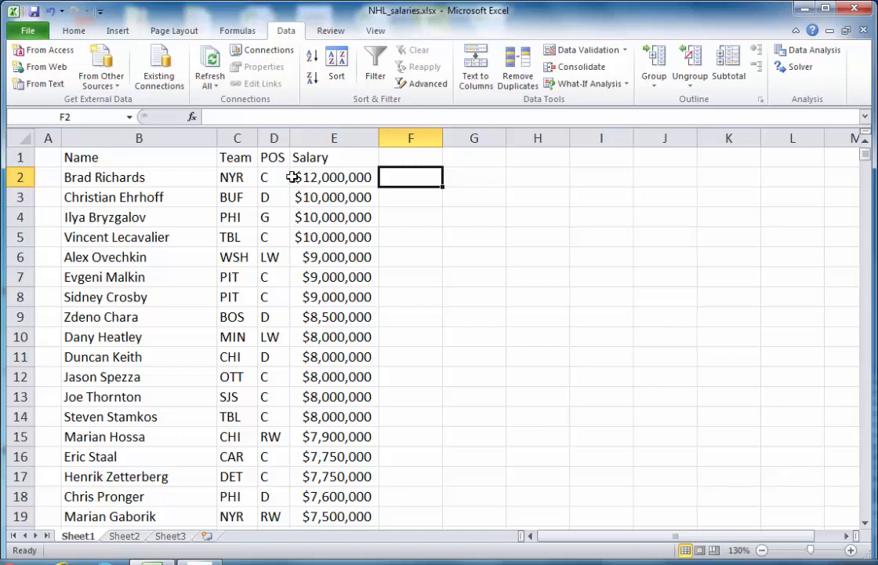
# From cell G2, open the Advanced Filter set to copy unique records only to another location
pyautogui.scroll(-6, 529, 283)
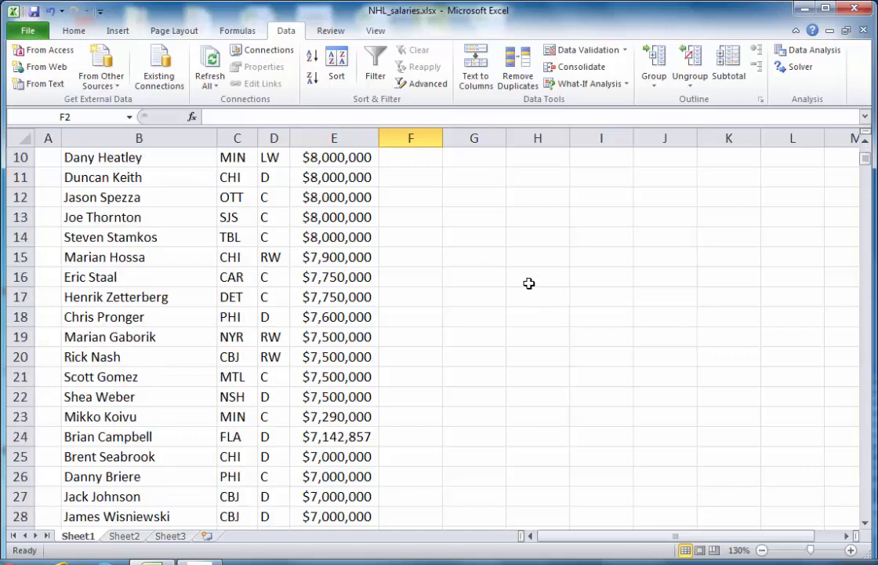
pyautogui.scroll(6, 529, 283)
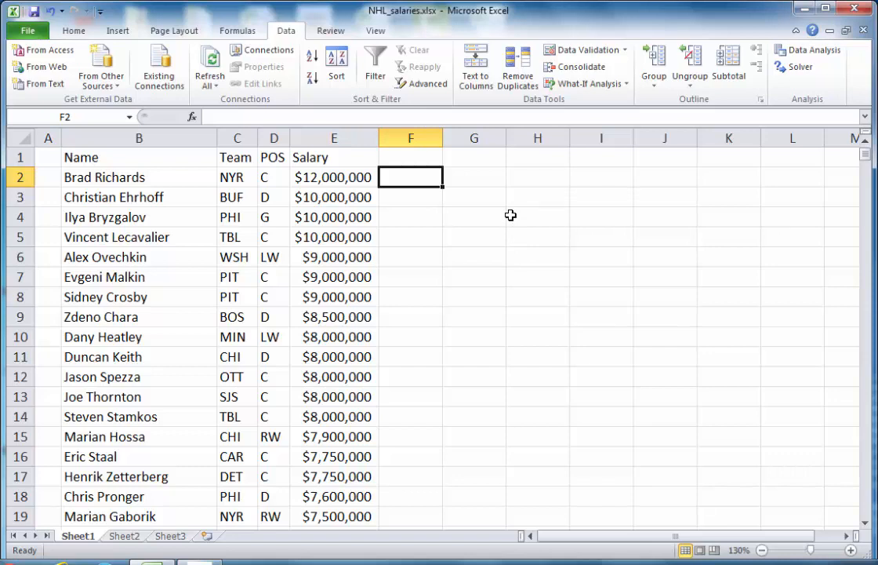
pyautogui.click(484, 177)
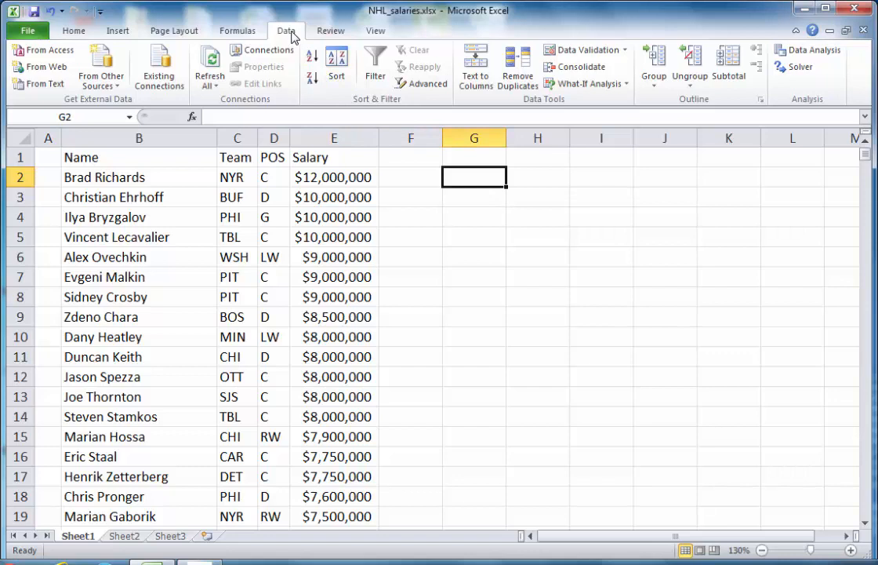
pyautogui.click(424, 86)
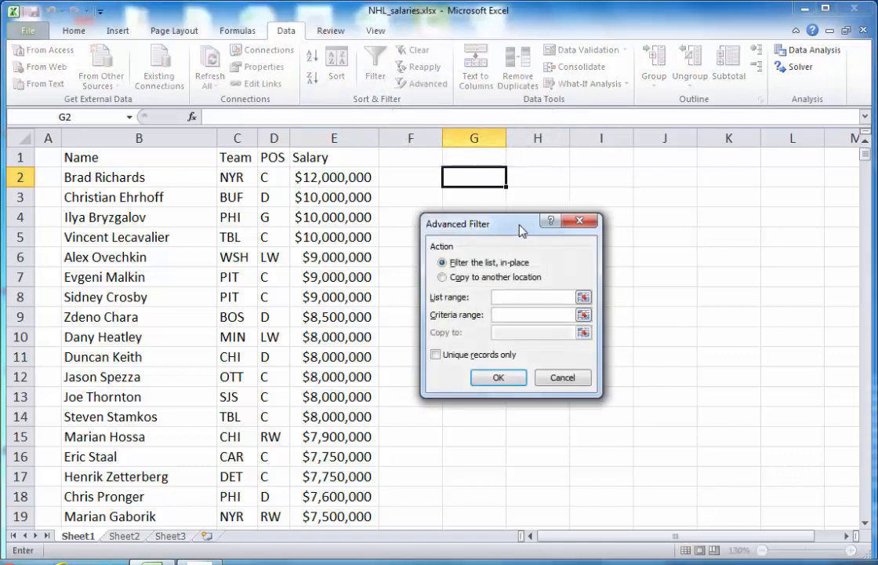
pyautogui.moveTo(523, 230); pyautogui.dragTo(517, 208)
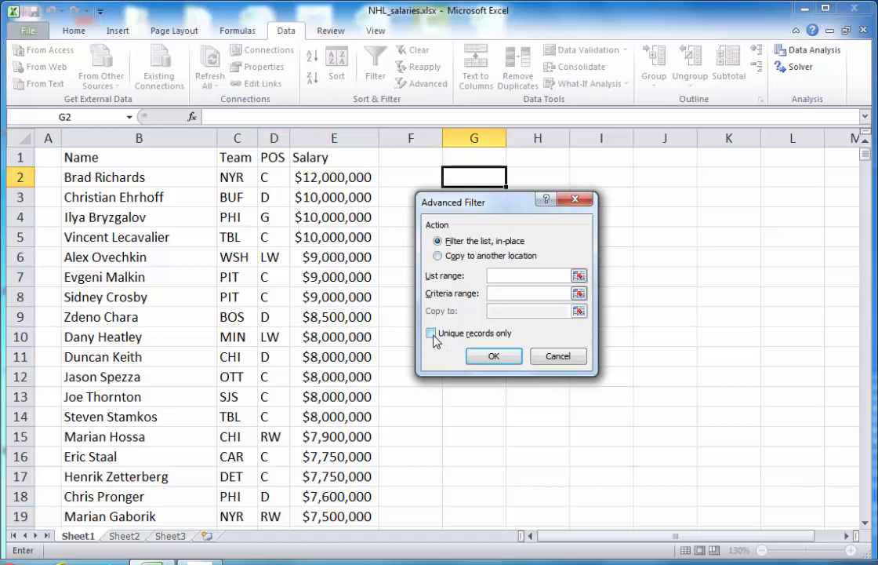
pyautogui.click(437, 256)
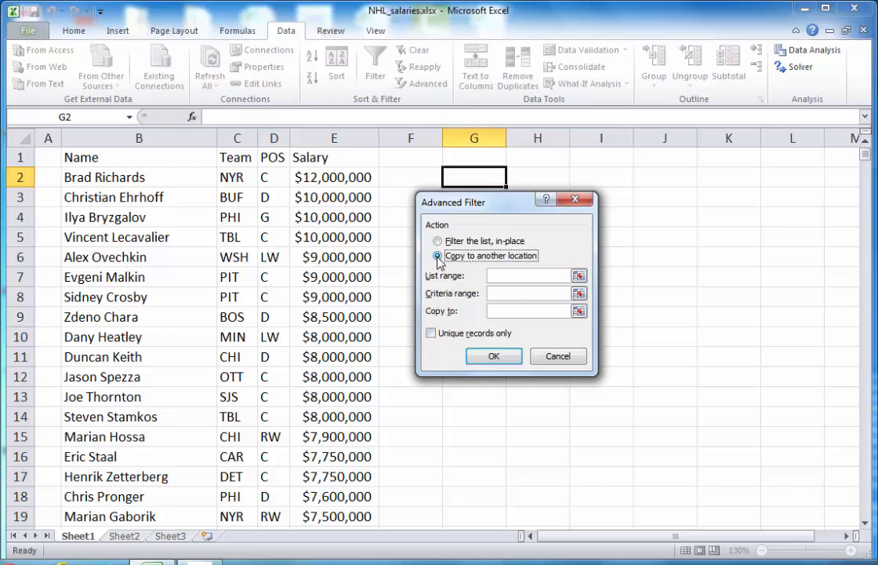
pyautogui.click(432, 334)
pyautogui.moveTo(503, 207); pyautogui.dragTo(504, 273)
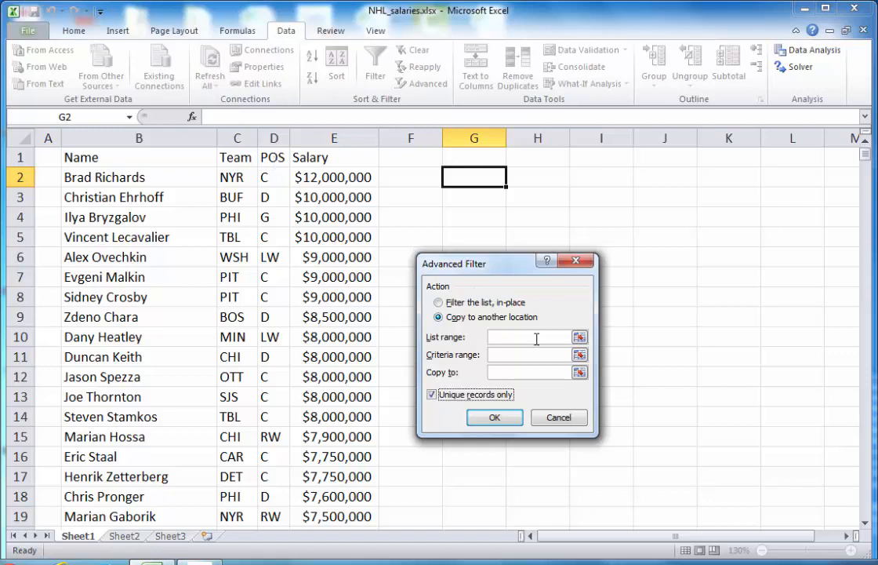
# Run the Advanced Filter on list range $D$1:$D$709, copying unique positions to G1
pyautogui.click(505, 337)
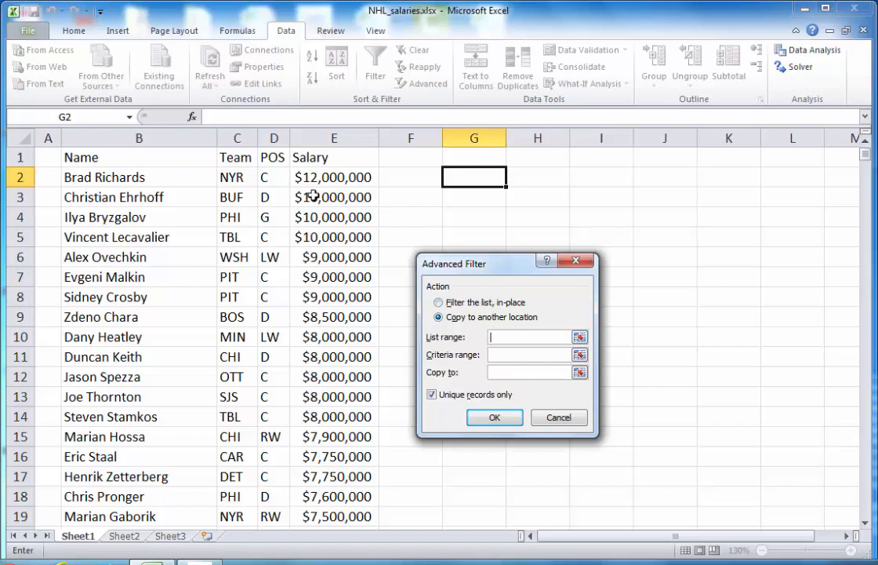
pyautogui.click(271, 158)
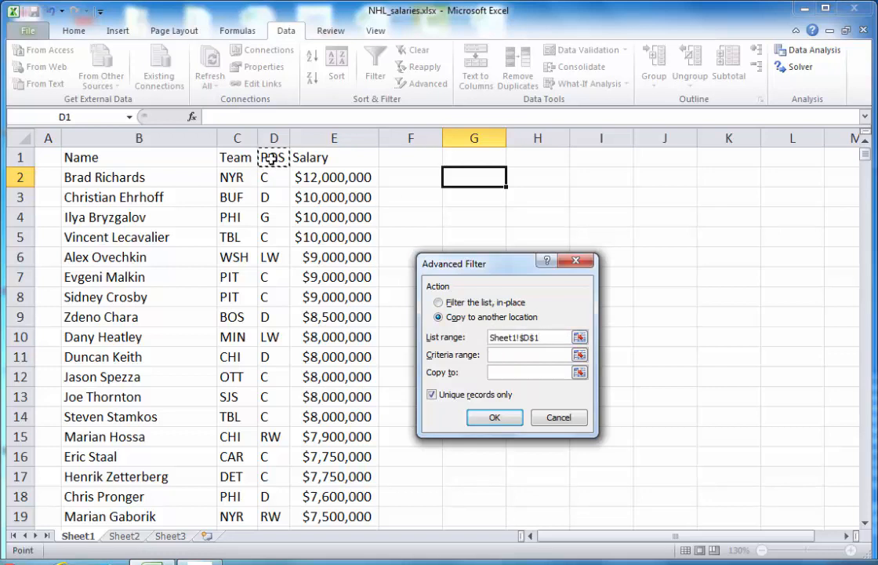
pyautogui.hotkey('ctrl', 'shift', 'Down')
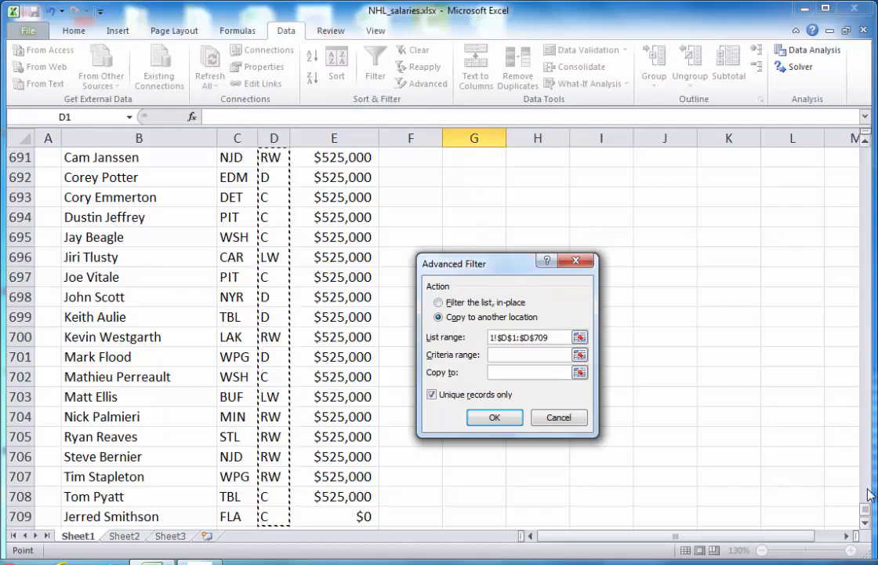
pyautogui.moveTo(866, 510); pyautogui.dragTo(862, 156)
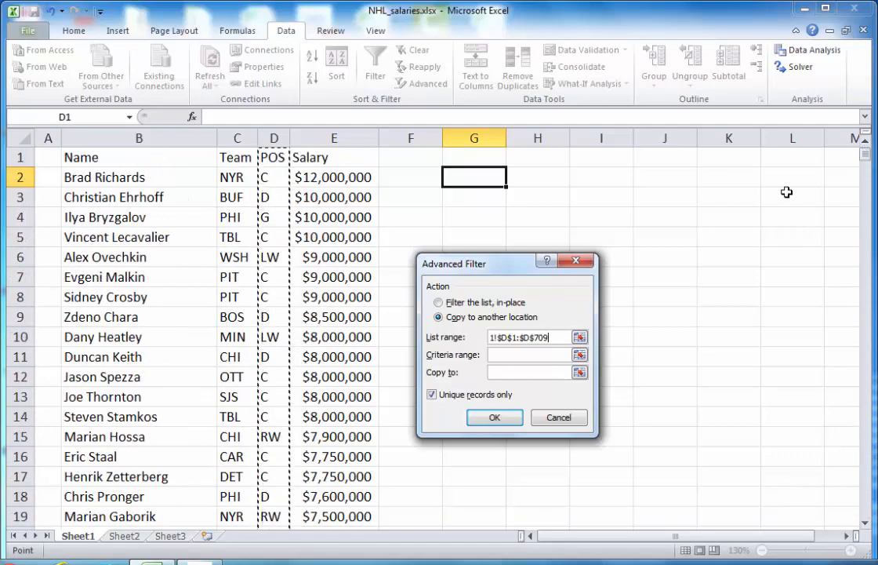
pyautogui.click(506, 375)
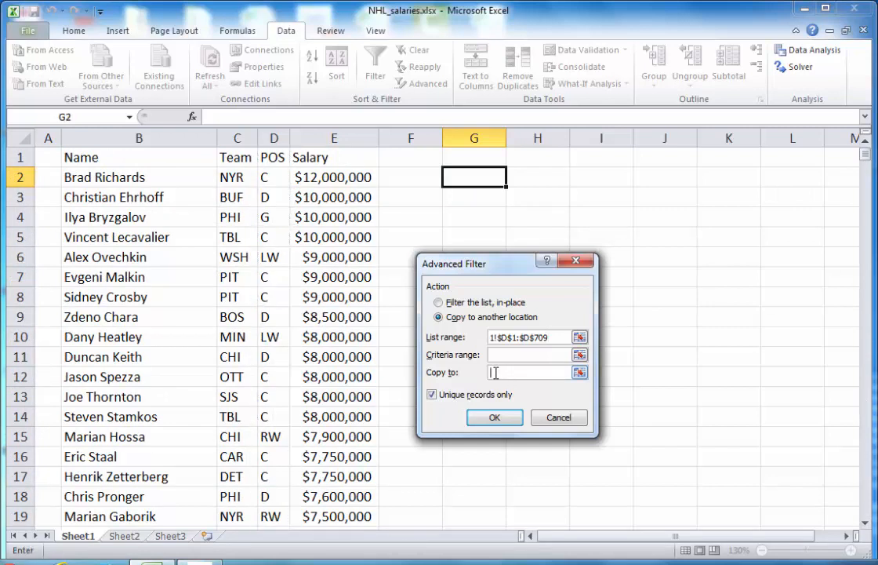
pyautogui.click(475, 156)
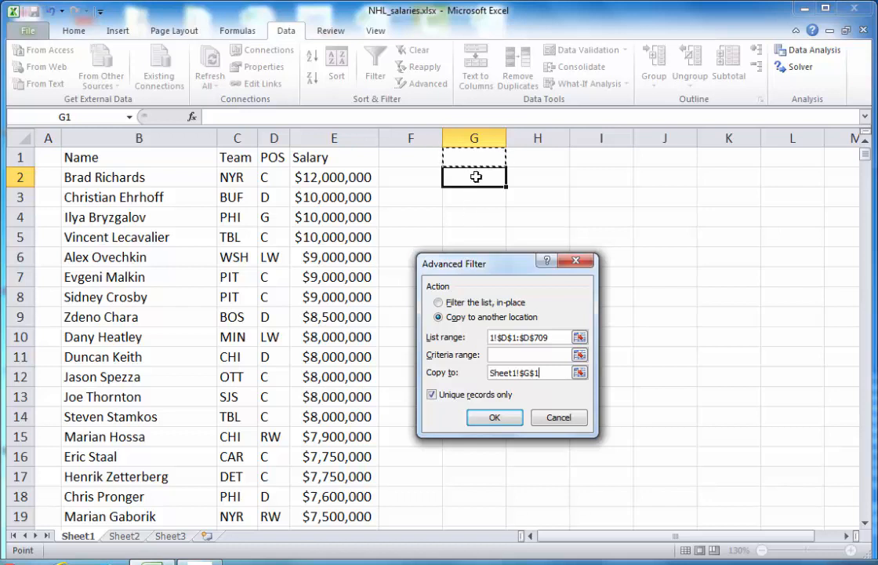
pyautogui.click(496, 418)
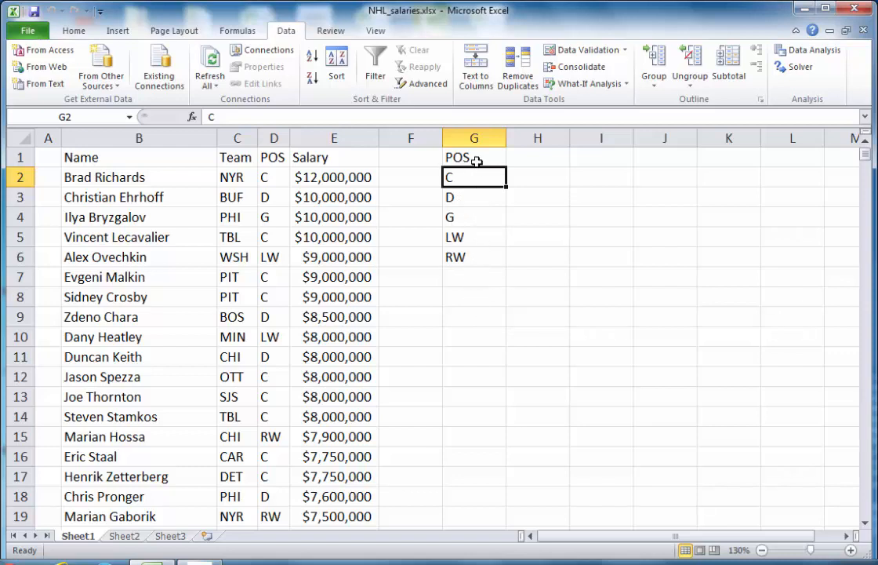
# Enter the heading 'Avg. Salary' in H1 and widen column H to fit it
pyautogui.click(530, 160)
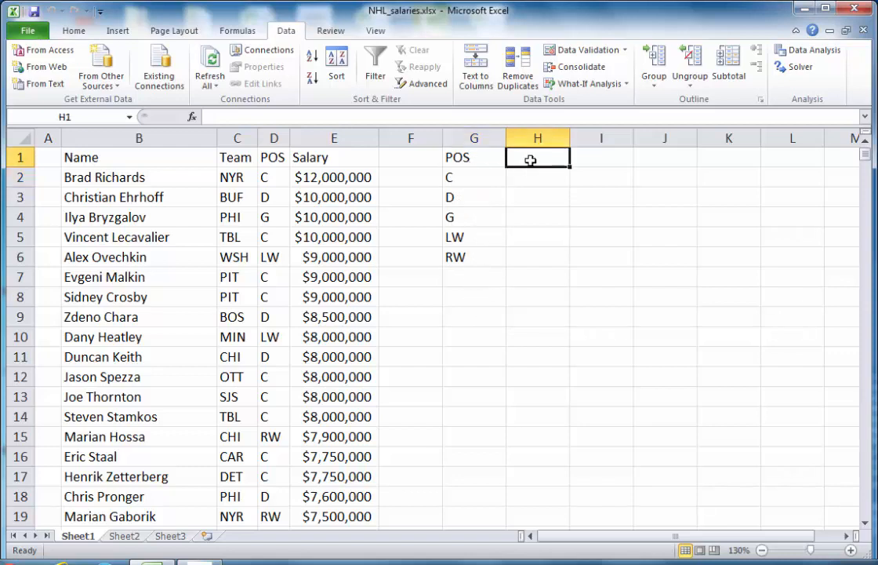
pyautogui.write('Avg. Salar')
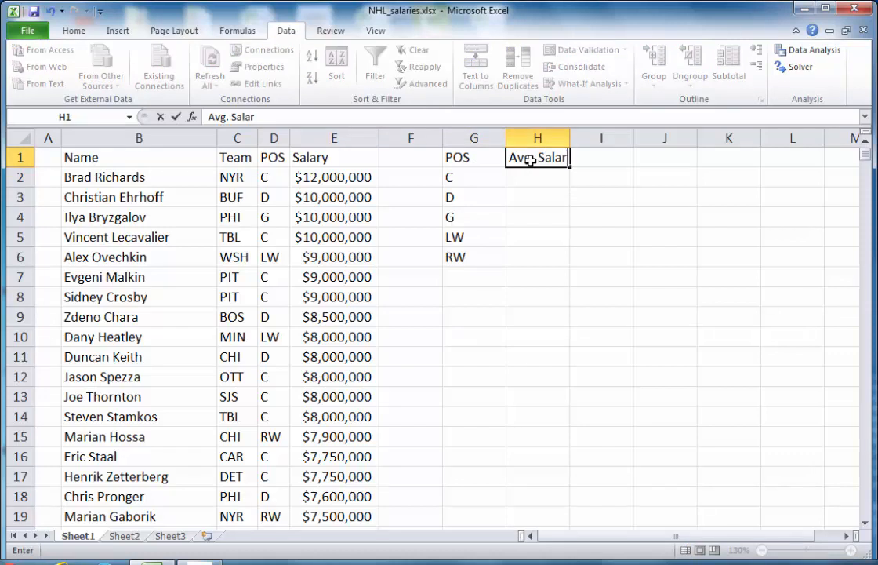
pyautogui.write('y')
pyautogui.press('Return')
pyautogui.moveTo(570, 137); pyautogui.dragTo(589, 137)
# Apply All Borders to the position table G1:H6
pyautogui.moveTo(471, 158); pyautogui.dragTo(534, 250)
pyautogui.click(74, 32)
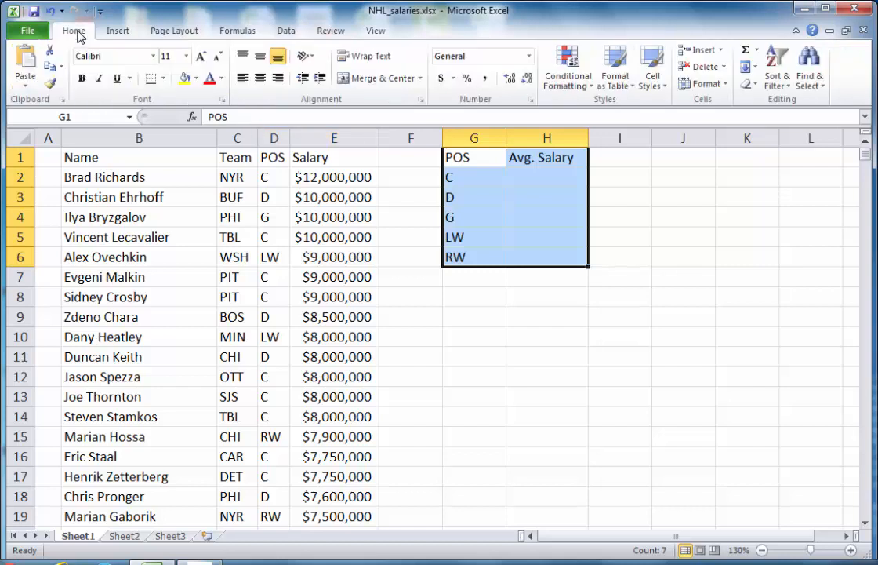
pyautogui.click(162, 78)
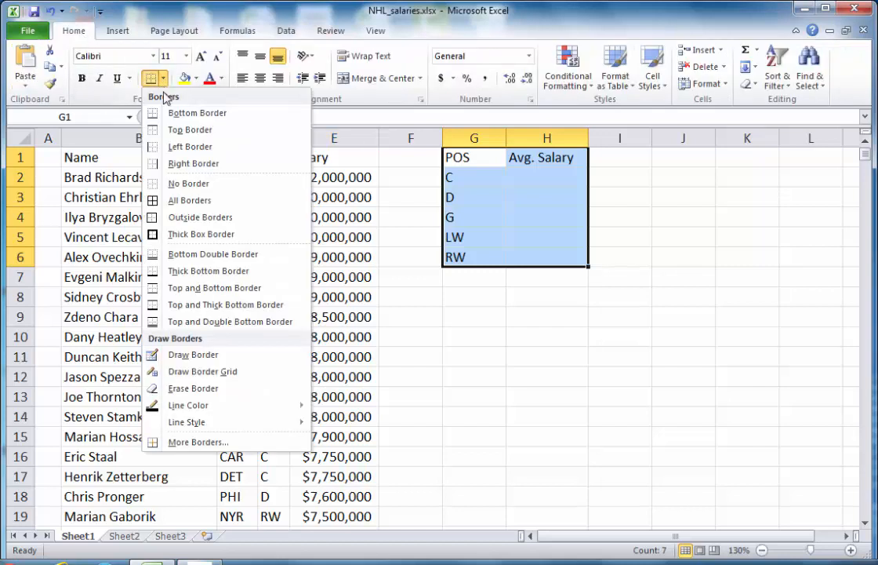
pyautogui.click(172, 200)
pyautogui.click(551, 312)
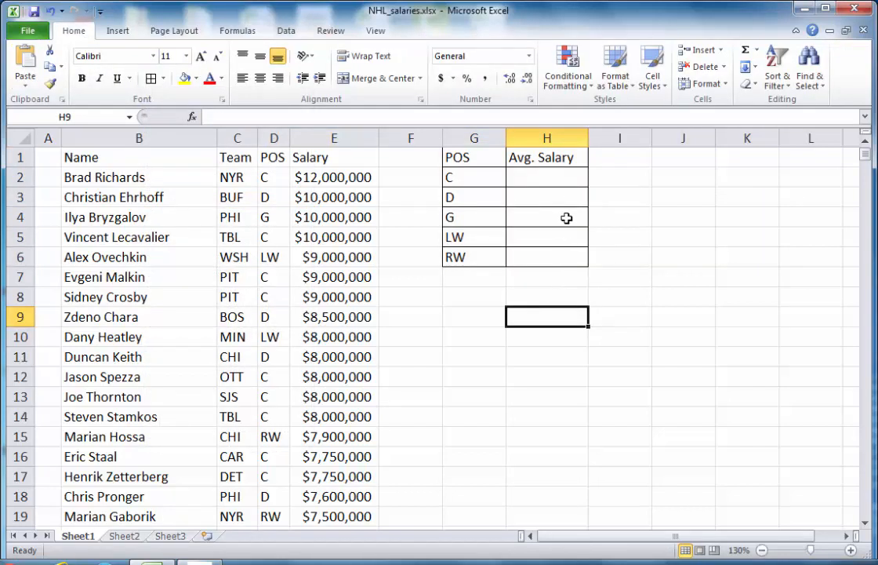
pyautogui.click(552, 180)
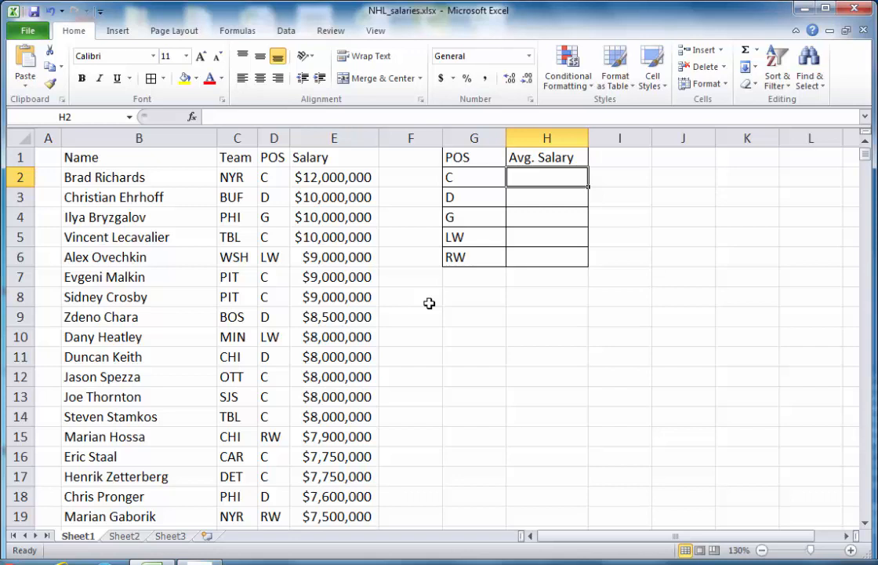
# Enter =AVERAGEIF($D$2:$D$709,G2,$E$2:$E$709) in H2, returning 2497949.26 for centres
pyautogui.write('=')
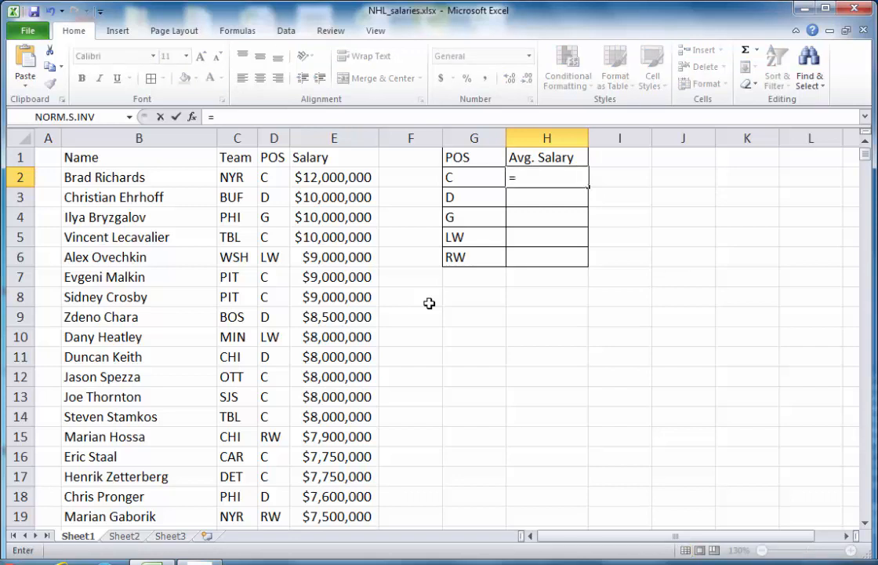
pyautogui.write('averagei')
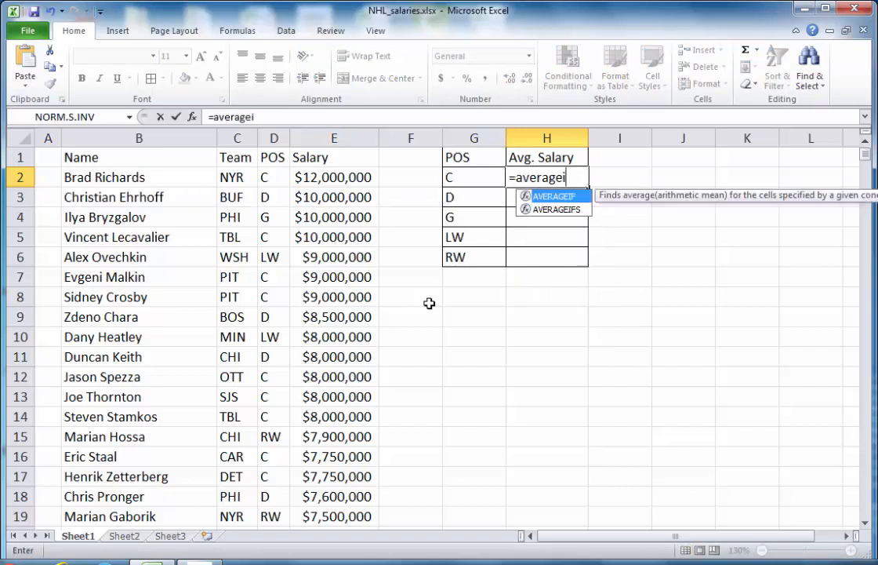
pyautogui.write('f(')
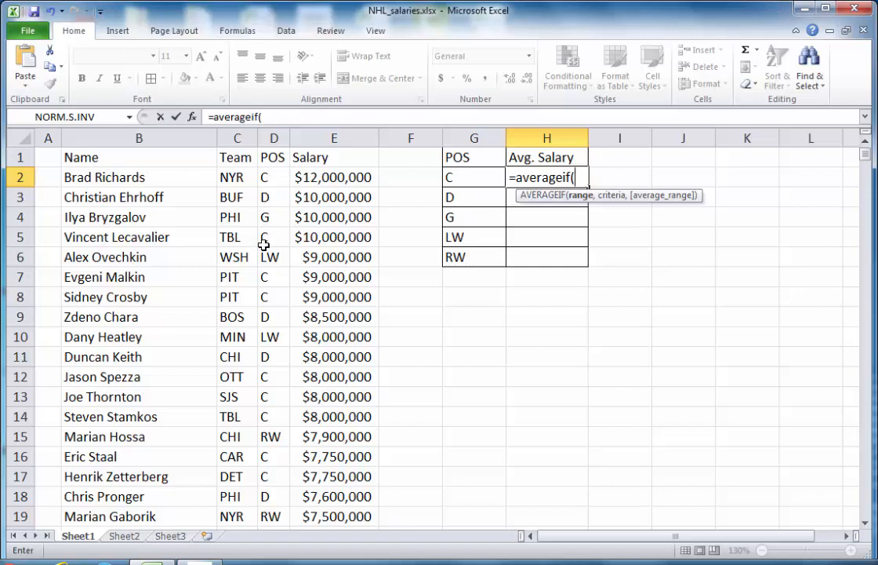
pyautogui.click(271, 177)
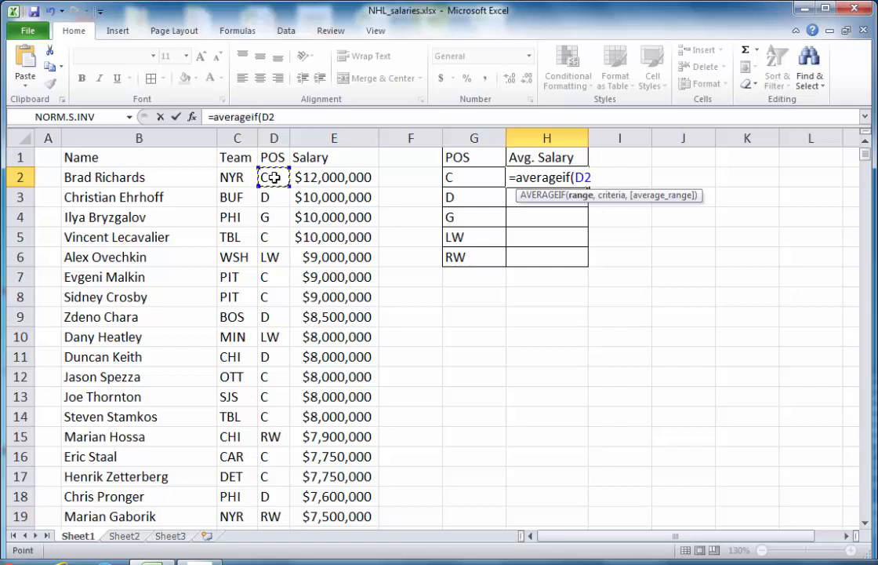
pyautogui.hotkey('ctrl', 'shift', 'Down')
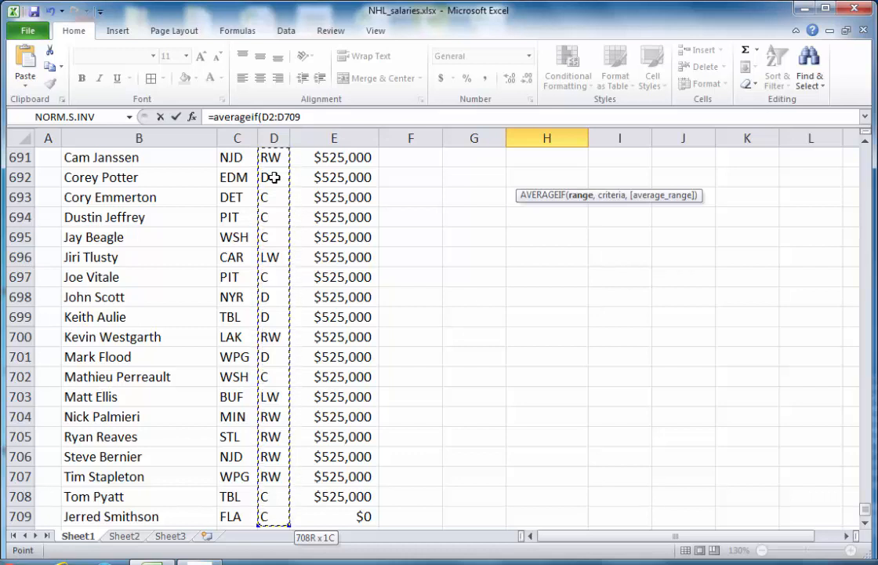
pyautogui.press('F4')
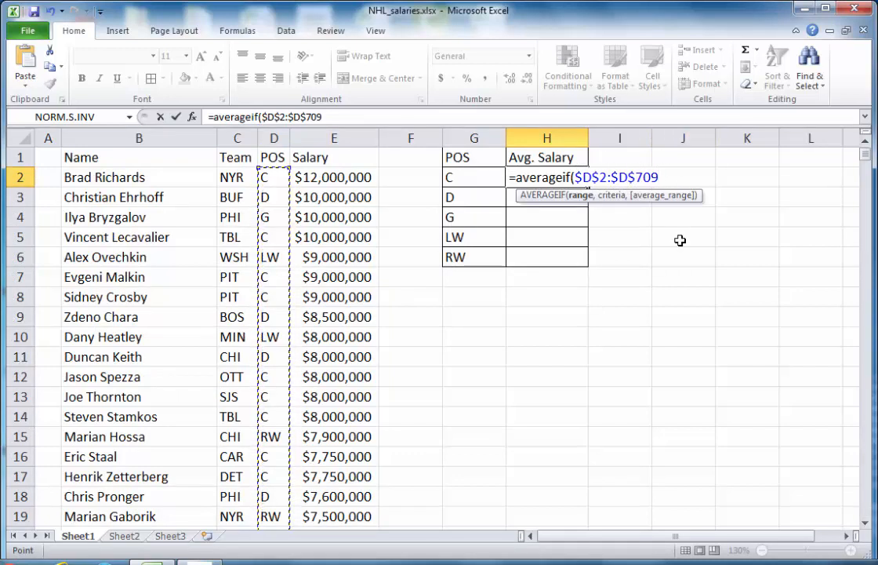
pyautogui.write(',')
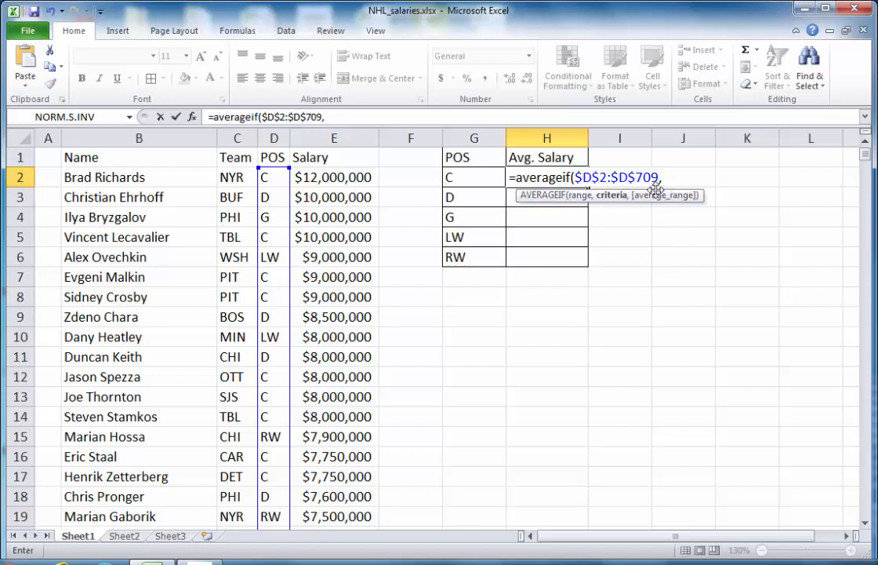
pyautogui.click(469, 180)
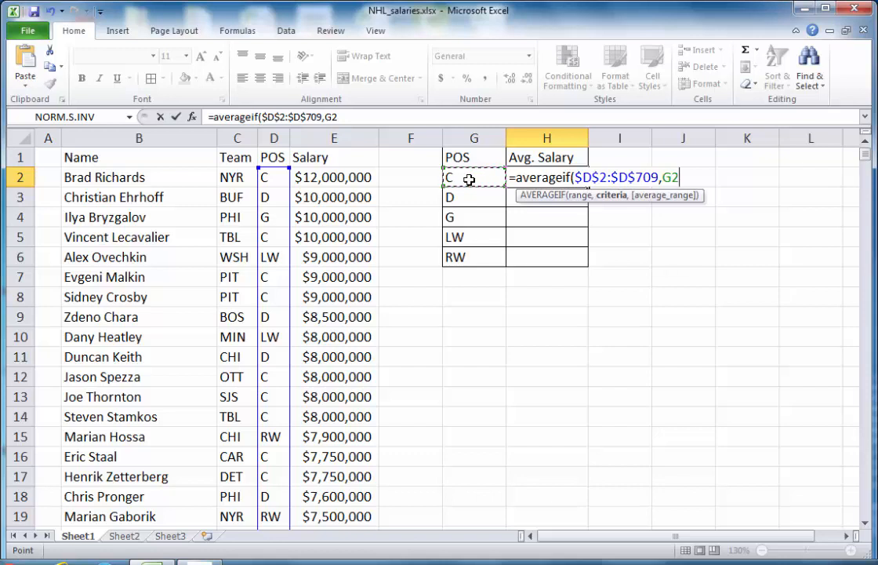
pyautogui.write(',')
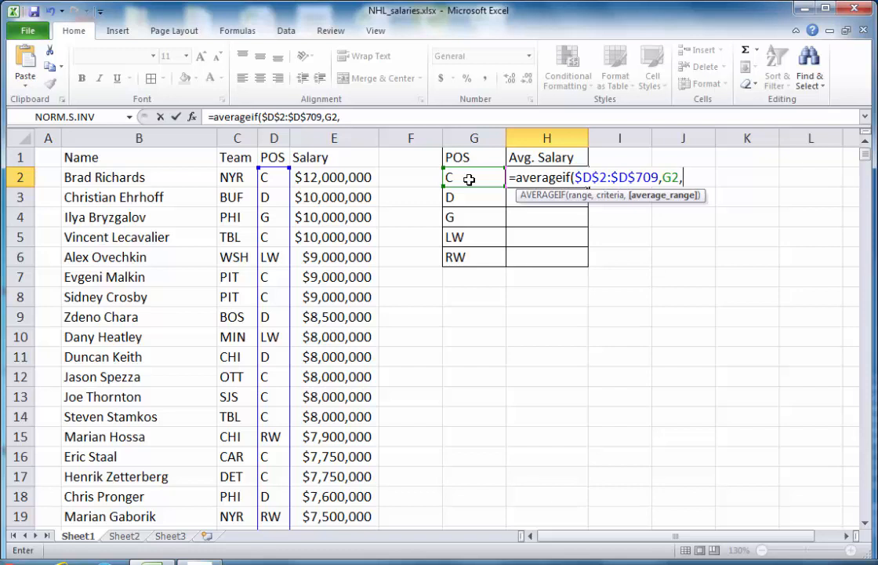
pyautogui.click(346, 180)
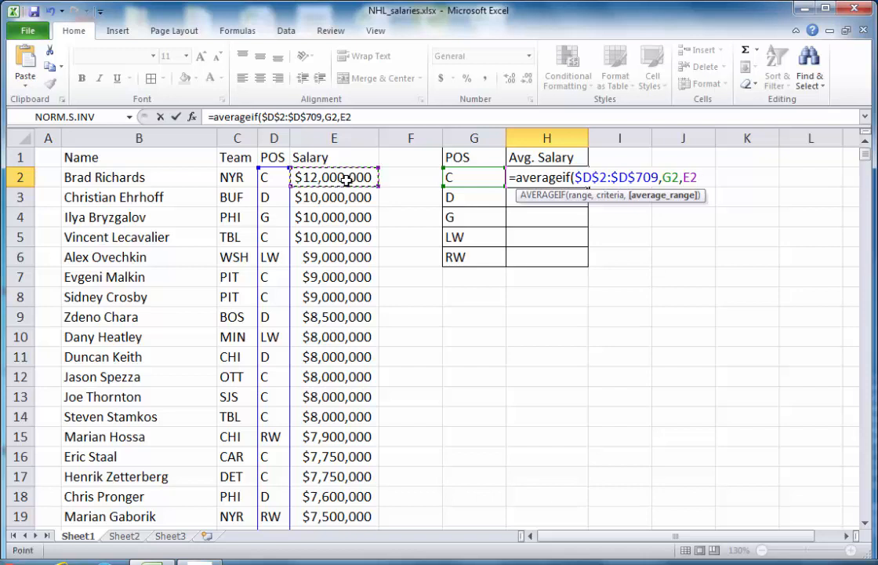
pyautogui.hotkey('ctrl', 'shift', 'Down')
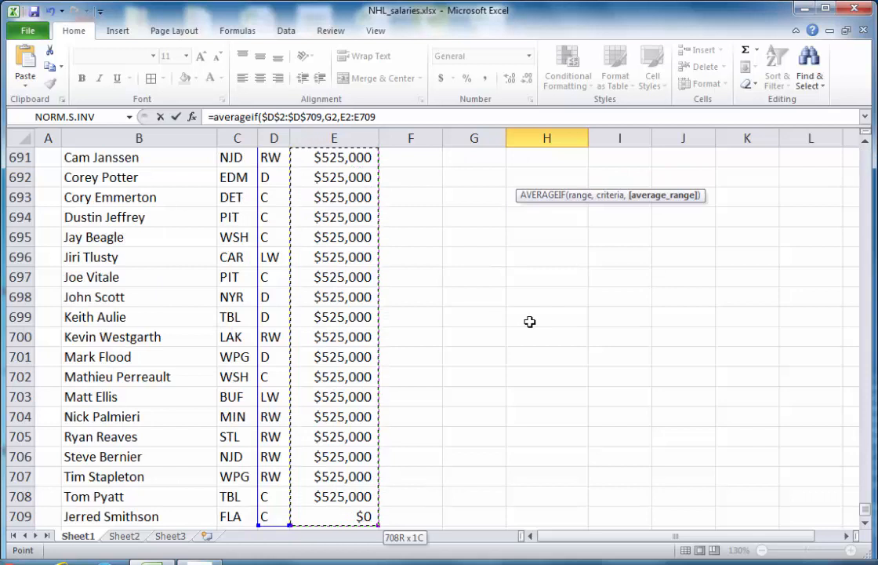
pyautogui.press('F4')
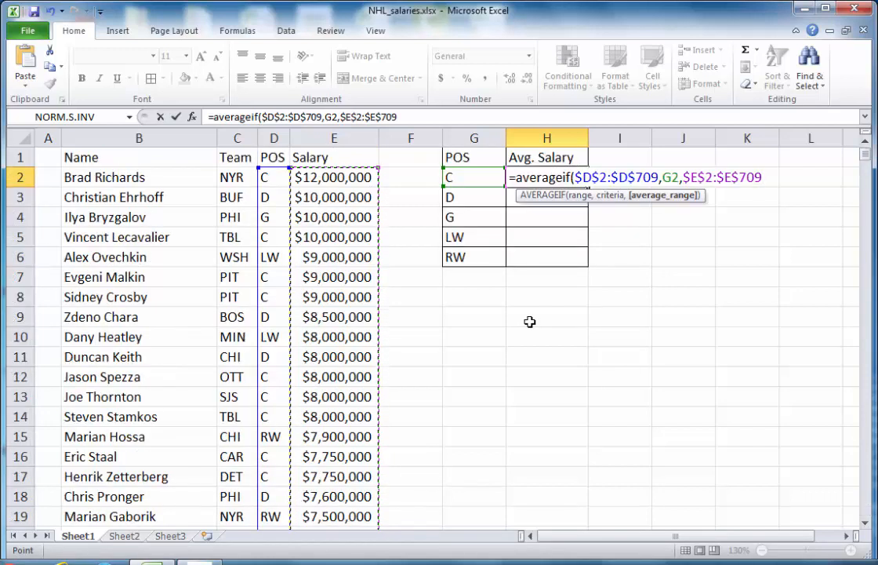
pyautogui.write(')')
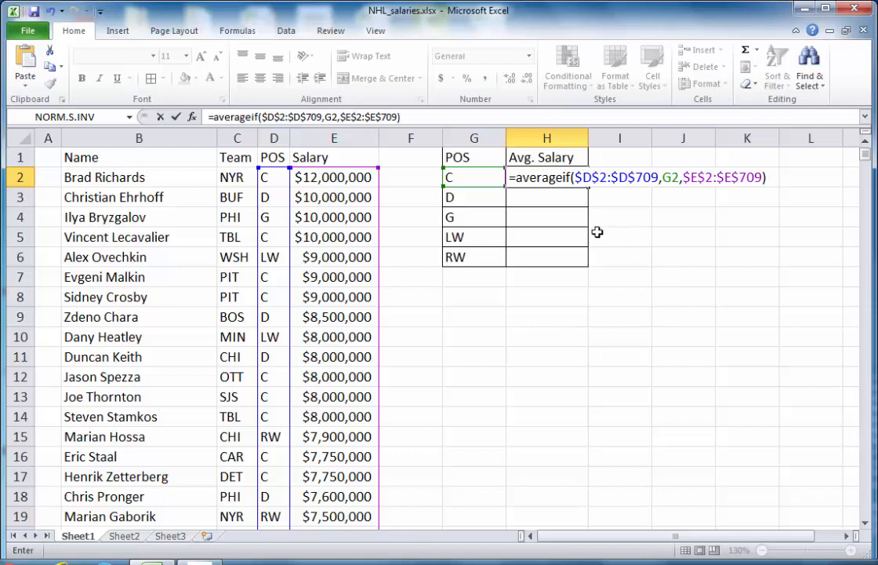
pyautogui.press('Return')
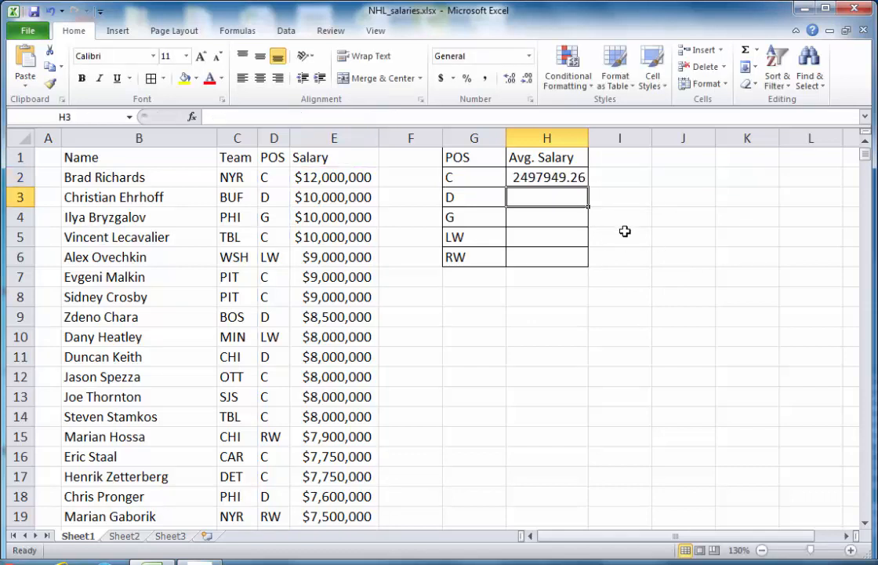
# Format H2 as Currency, widen column H, and fill the average formula down to H6
pyautogui.click(553, 176)
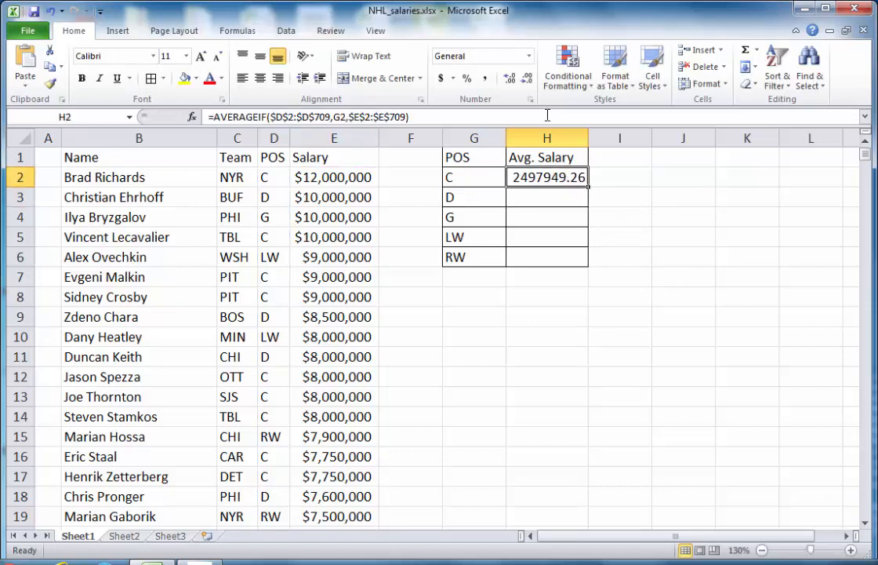
pyautogui.click(530, 58)
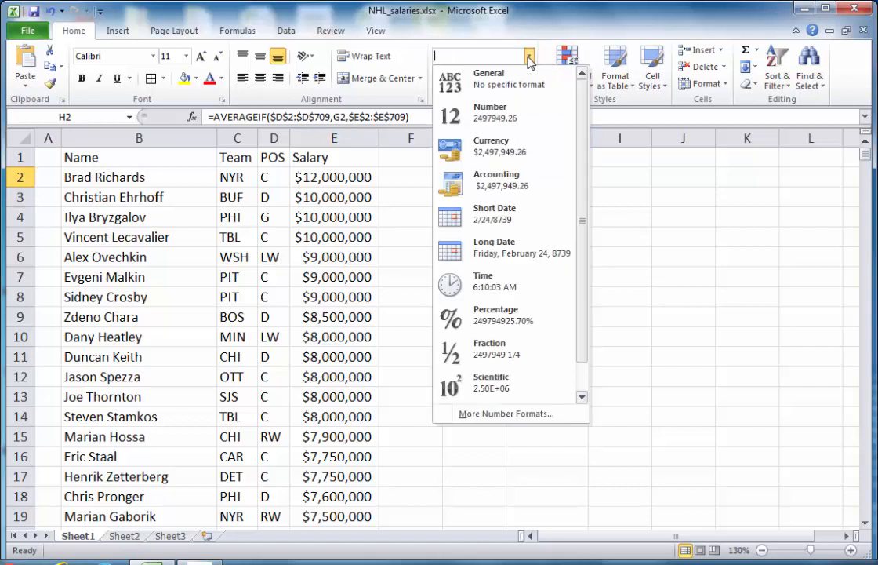
pyautogui.click(507, 149)
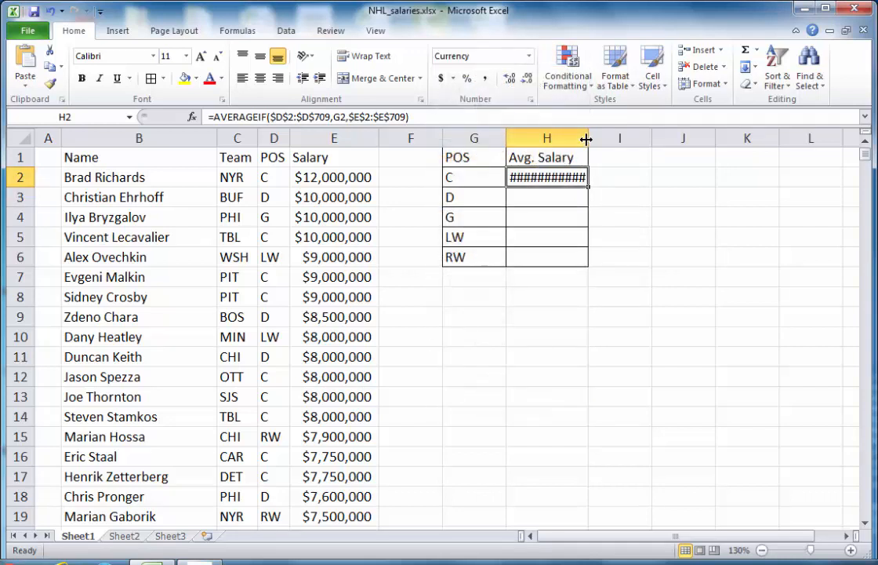
pyautogui.moveTo(587, 138); pyautogui.dragTo(620, 139)
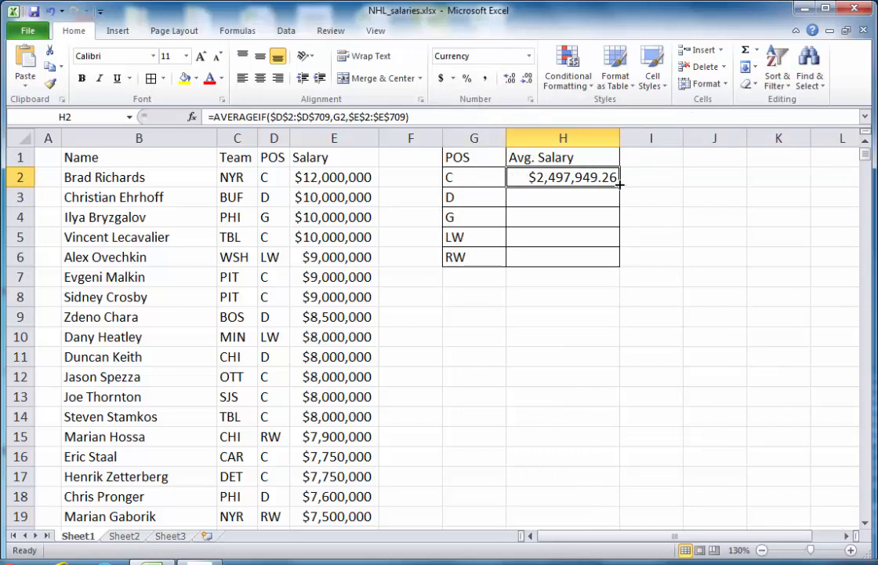
pyautogui.moveTo(620, 187); pyautogui.dragTo(620, 265)
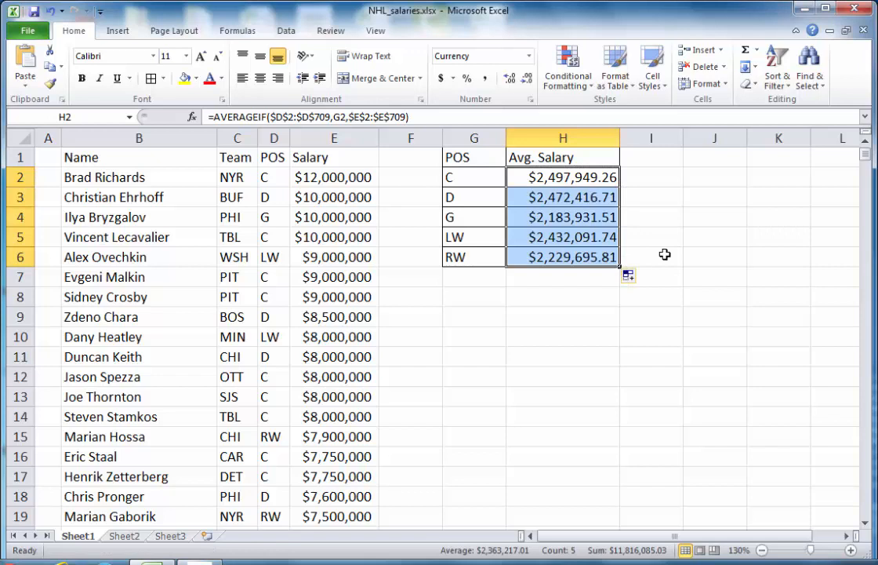
pyautogui.click(664, 254)
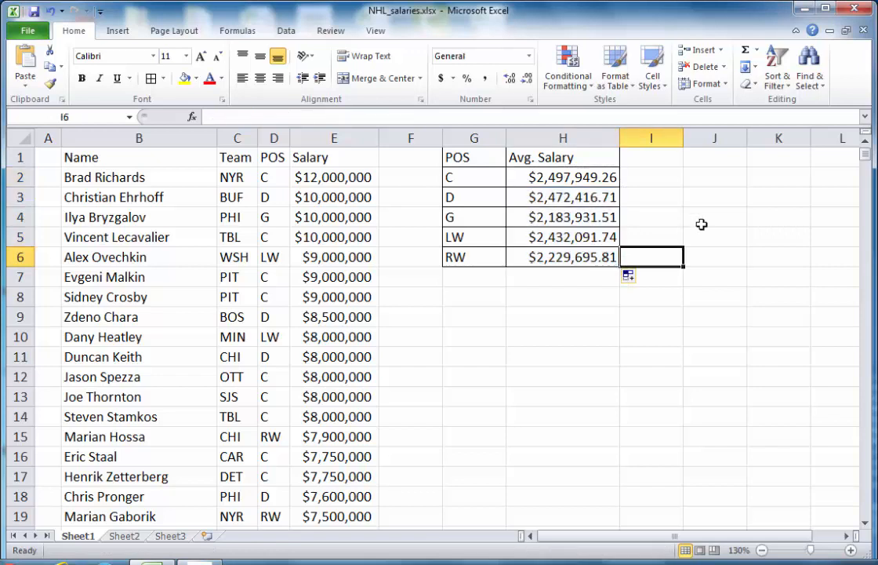
pyautogui.doubleClick(600, 177)
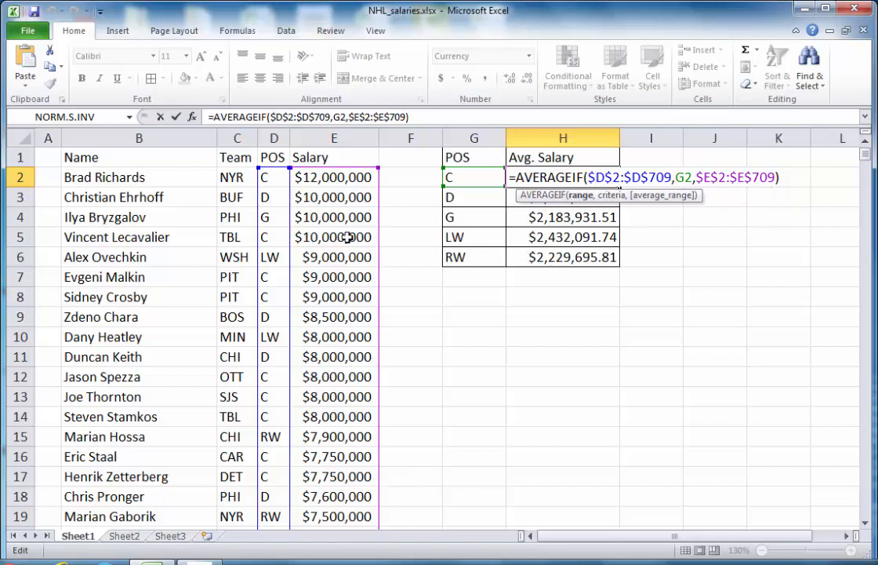
pyautogui.press('Return')
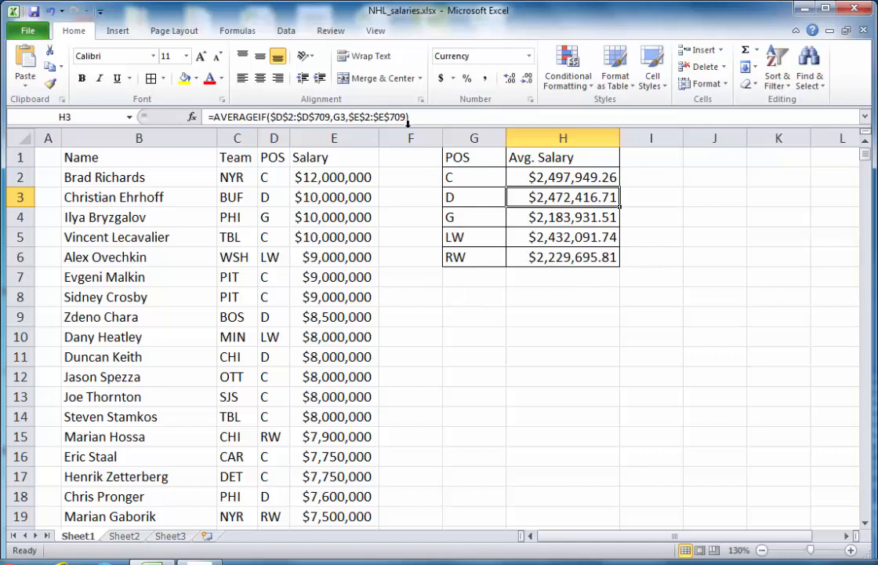
# Open the Advanced Filter set to copy unique records only to another location
pyautogui.click(285, 32)
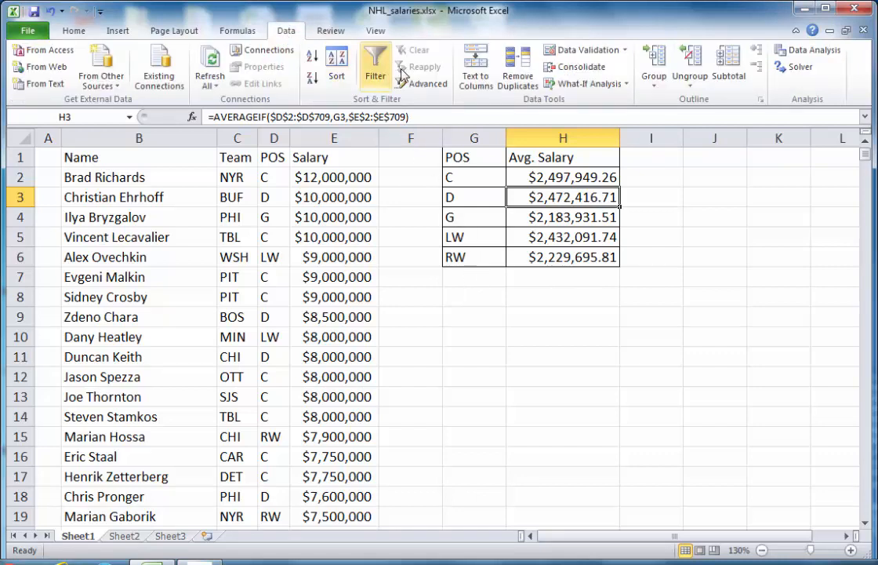
pyautogui.click(422, 84)
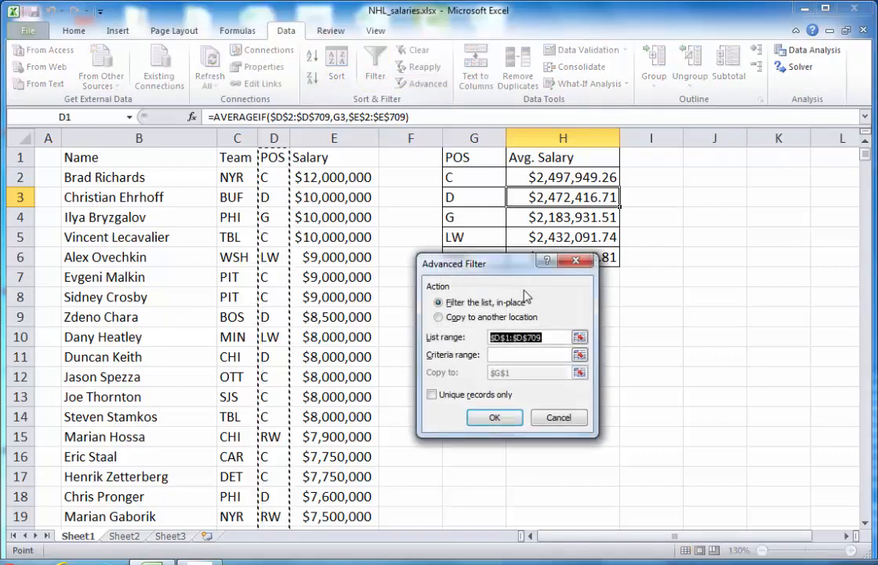
pyautogui.moveTo(550, 265); pyautogui.dragTo(747, 176)
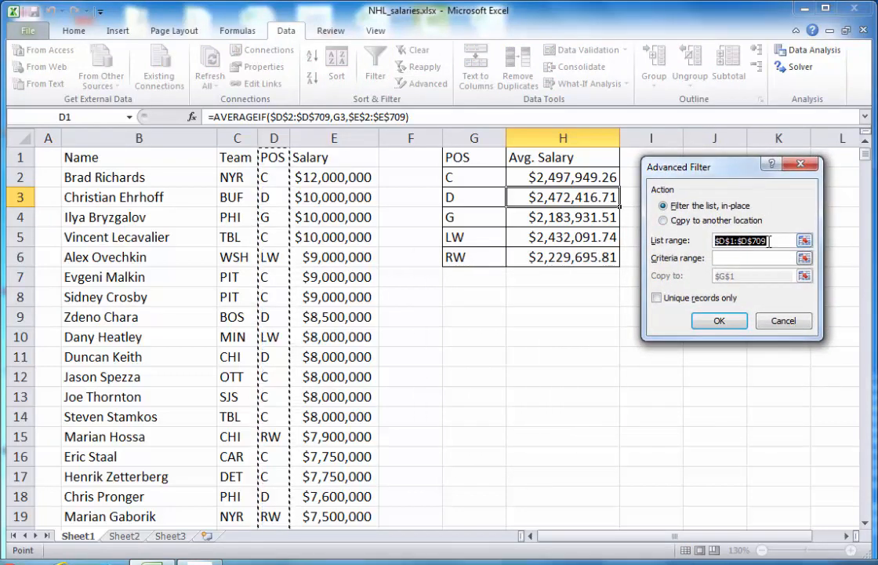
pyautogui.click(664, 221)
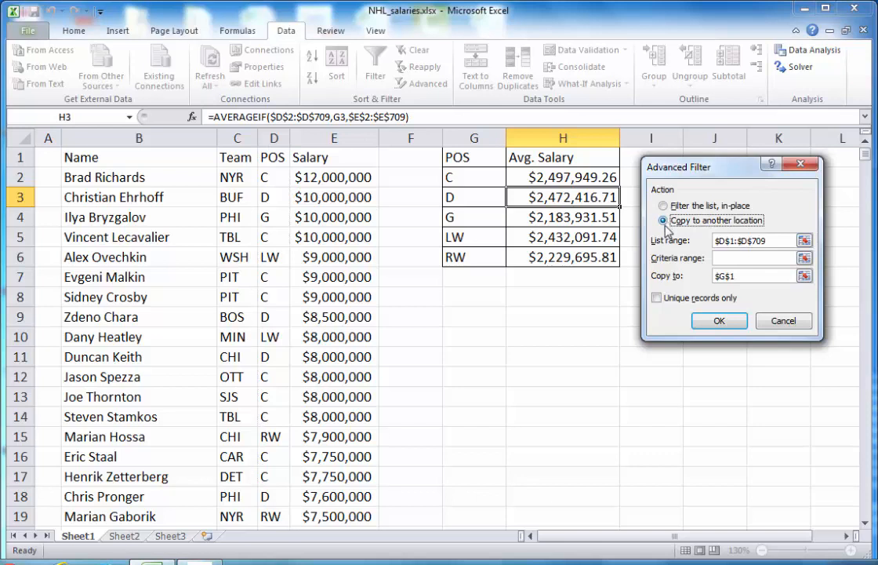
pyautogui.click(657, 298)
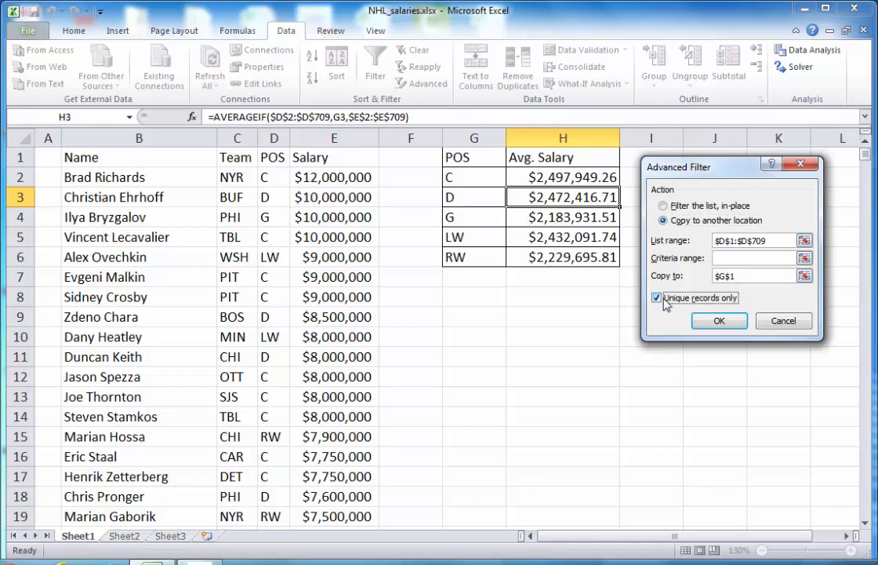
# Set Copy to G8 and list range C1:C709, then extract the unique team list
pyautogui.click(741, 275)
pyautogui.moveTo(741, 275); pyautogui.dragTo(708, 276)
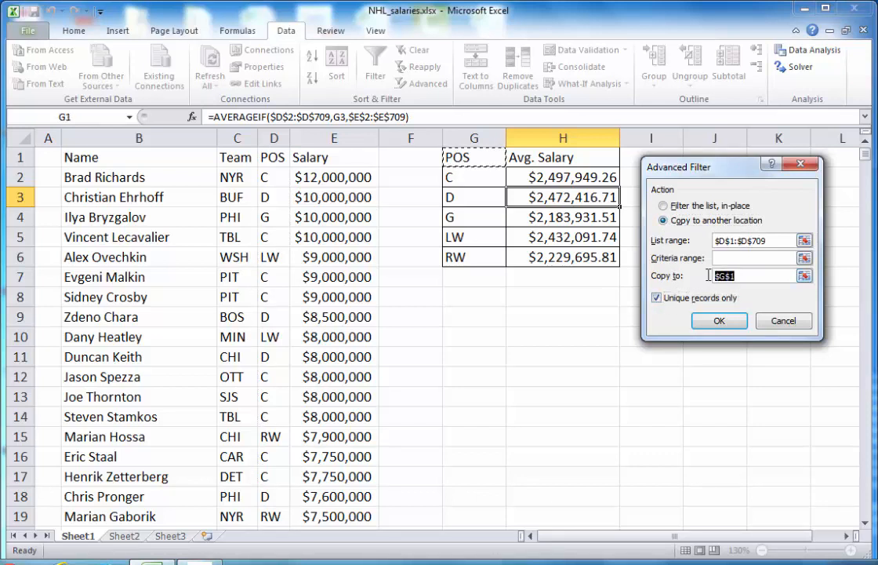
pyautogui.press('BackSpace')
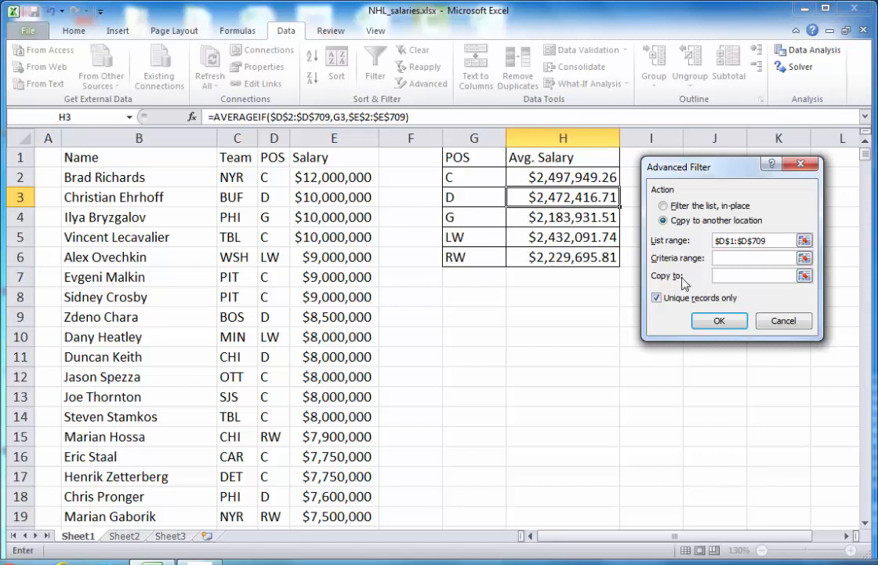
pyautogui.click(469, 298)
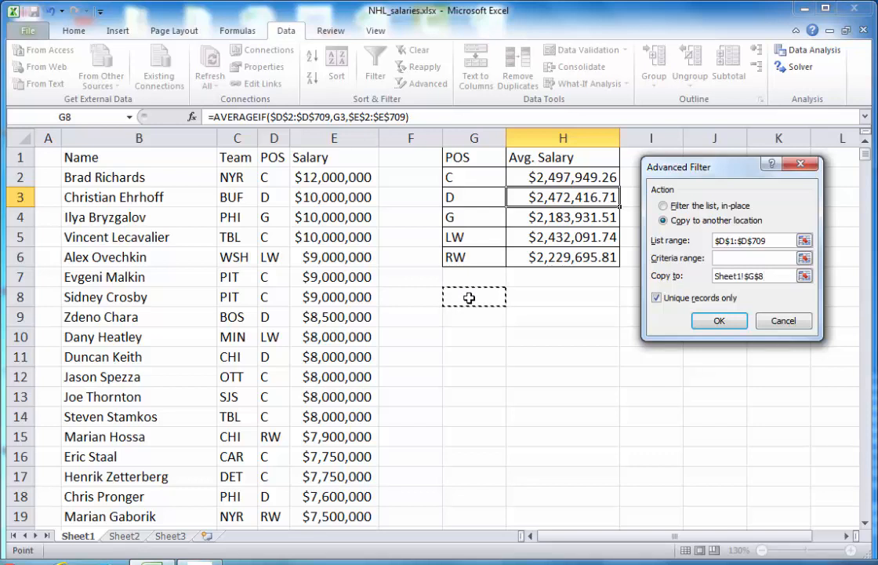
pyautogui.click(774, 240)
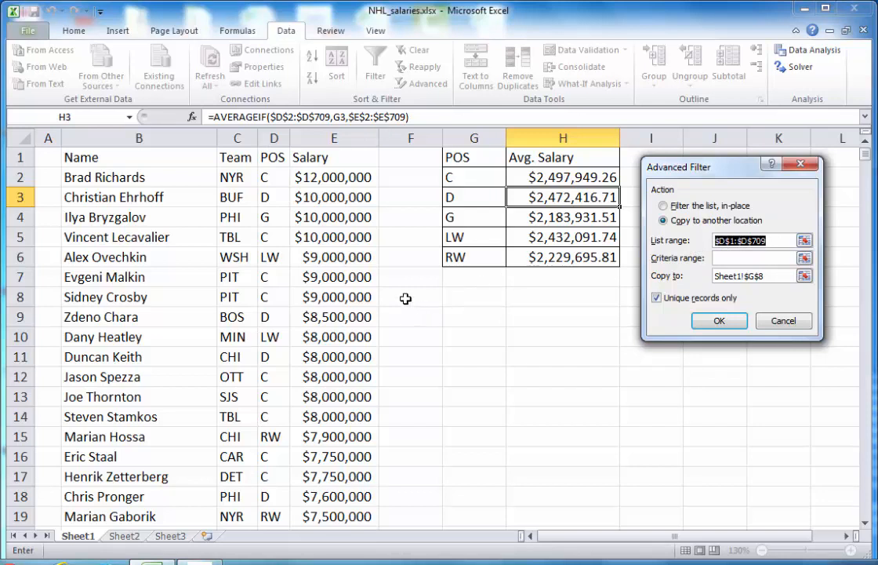
pyautogui.click(234, 157)
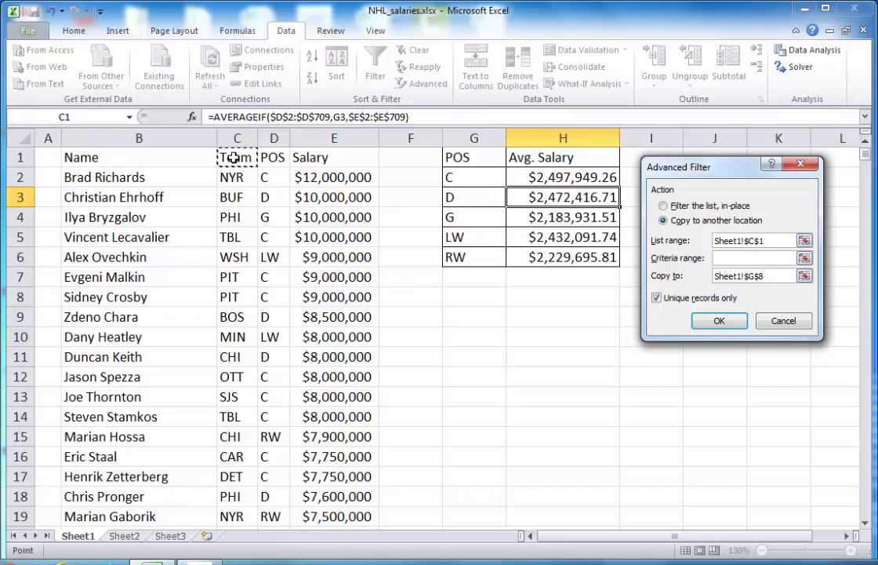
pyautogui.hotkey('ctrl', 'shift', 'Down')
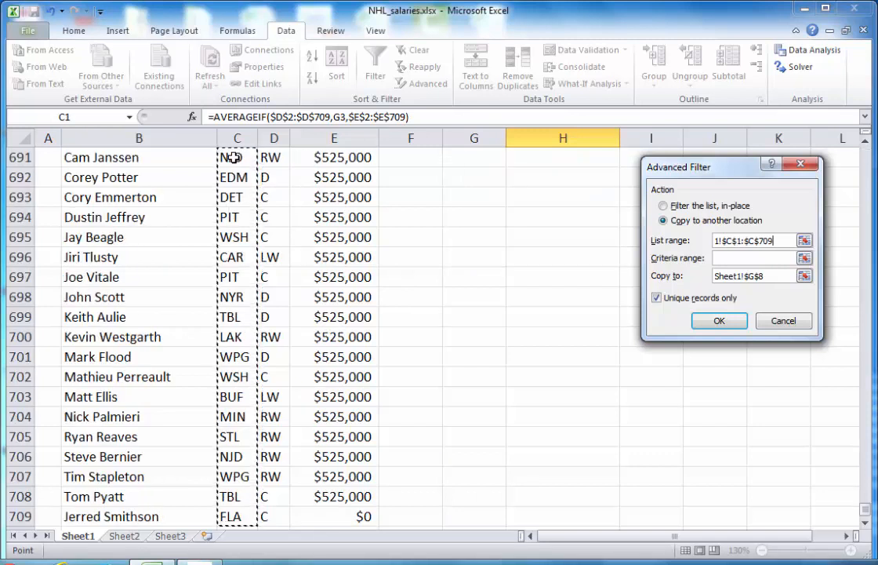
pyautogui.click(715, 322)
pyautogui.scroll(-4, 614, 318)
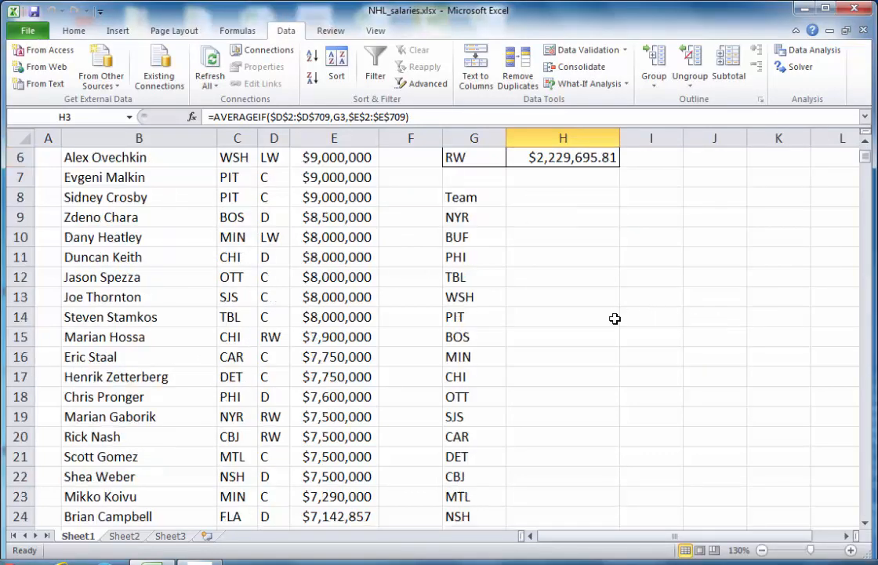
# Enter the heading 'Avg. Salary' in H8 beside the Team heading
pyautogui.scroll(-4, 612, 318)
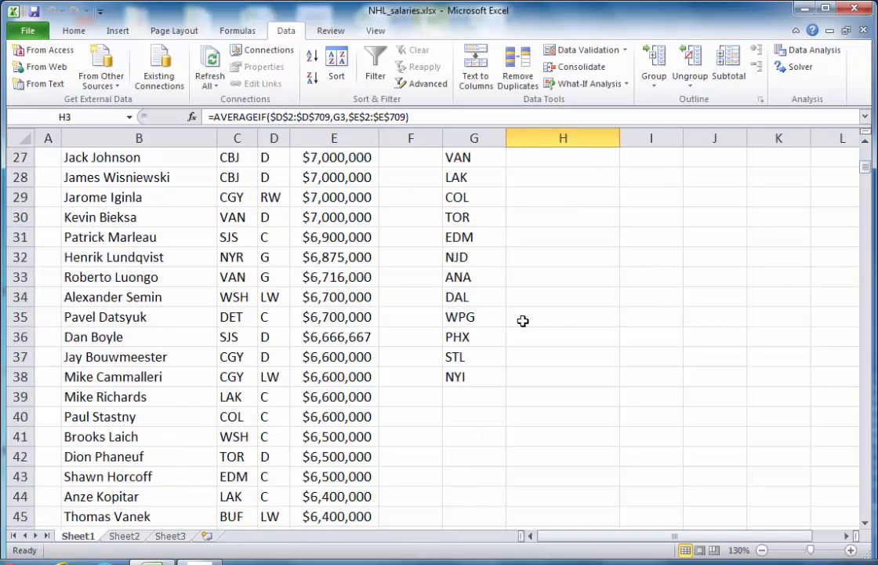
pyautogui.scroll(7, 523, 321)
pyautogui.moveTo(458, 197); pyautogui.dragTo(561, 502)
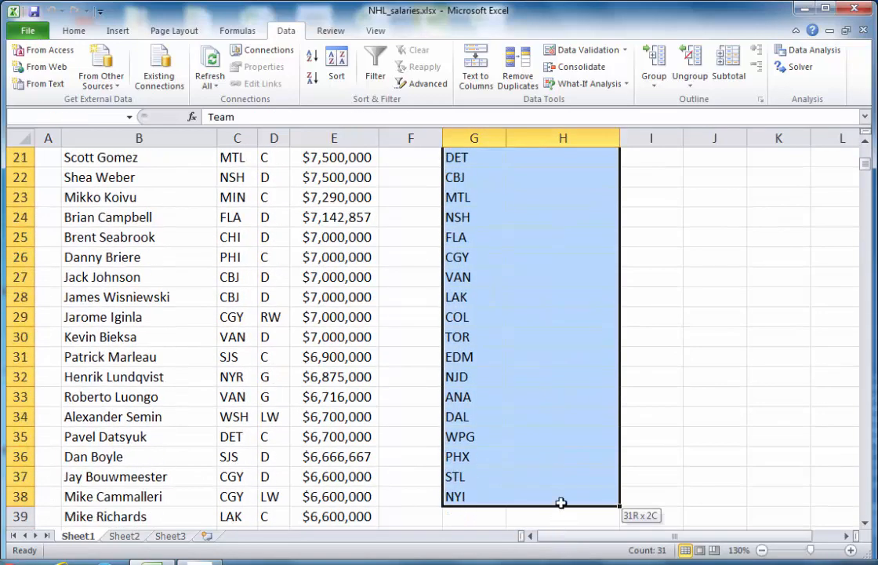
pyautogui.scroll(7, 601, 353)
pyautogui.click(554, 293)
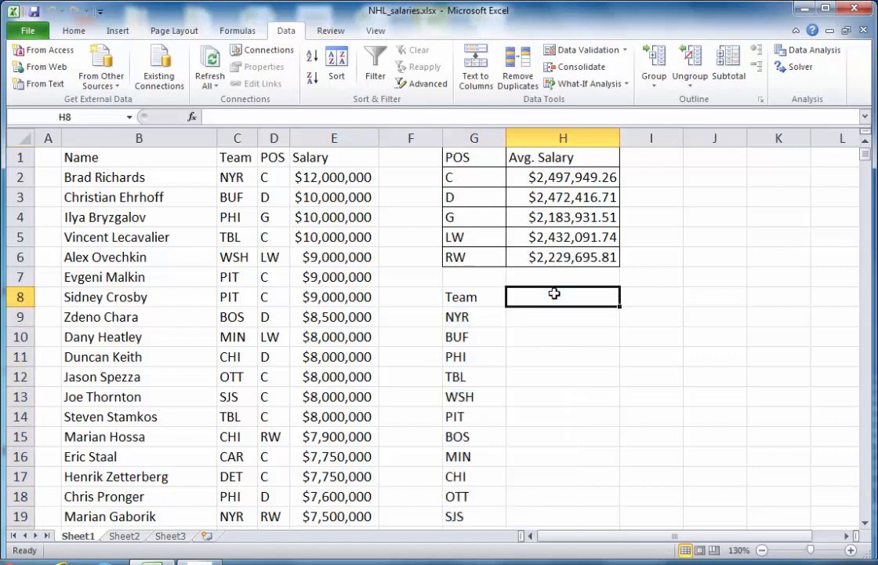
pyautogui.write('Avg')
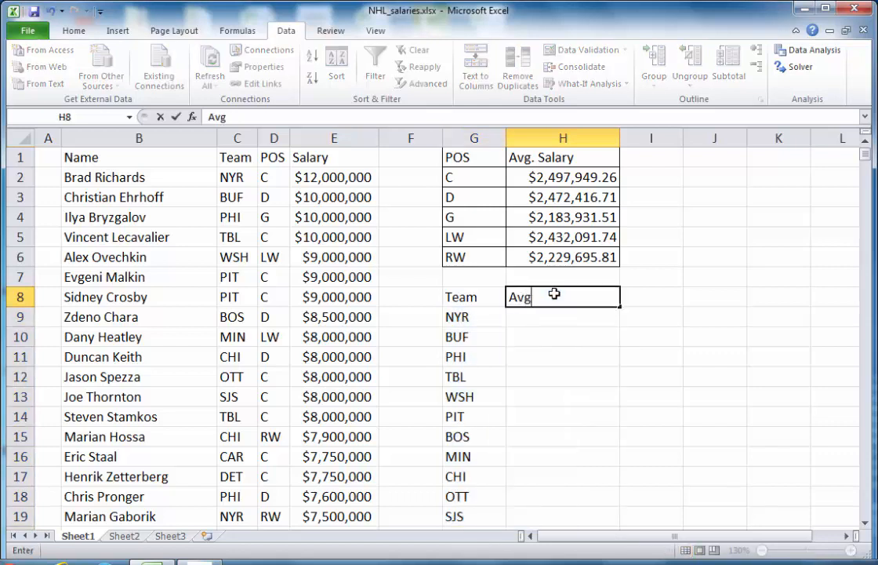
pyautogui.write('. Salary')
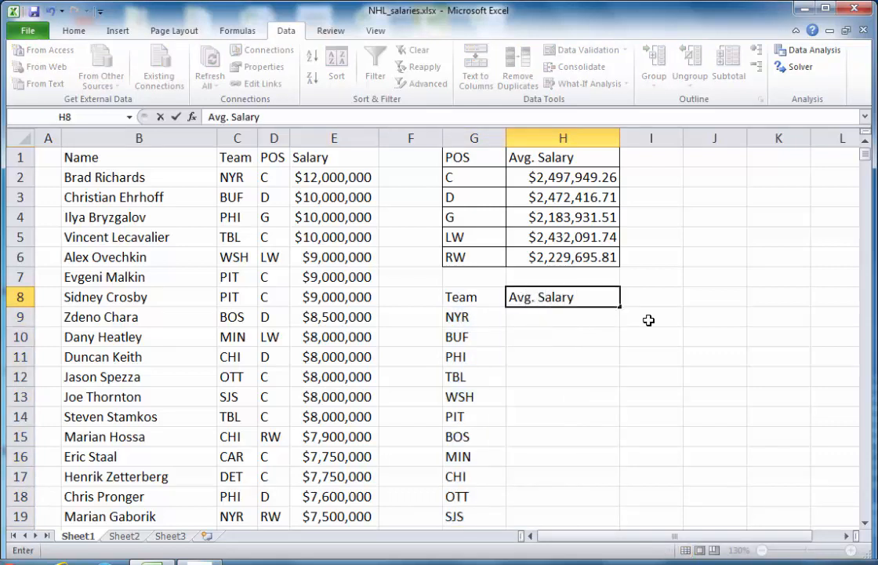
pyautogui.click(646, 319)
# Apply All Borders to the team table G8:H38, ending at NYI
pyautogui.moveTo(476, 304); pyautogui.dragTo(542, 512)
pyautogui.moveTo(540, 471); pyautogui.dragTo(540, 463)
pyautogui.click(74, 31)
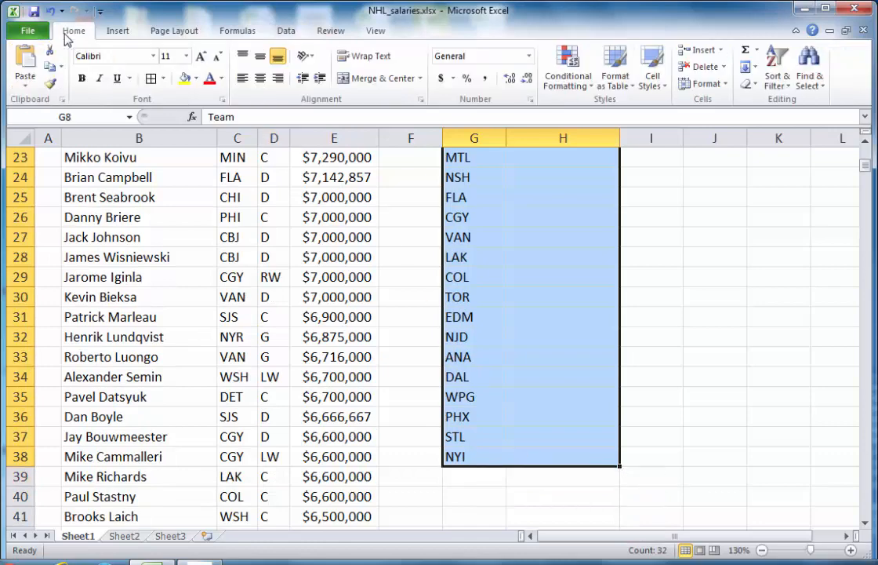
pyautogui.click(151, 78)
pyautogui.click(709, 276)
pyautogui.click(583, 315)
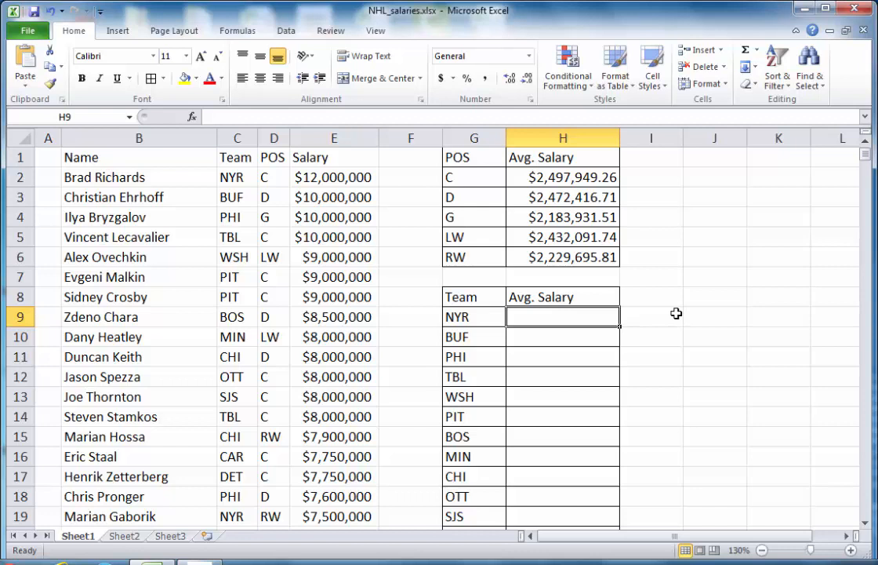
# Enter =AVERAGEIF($C$2:$C$709,G9,$E$2:$E$709) in H9, giving 2417187.5 for NYR
pyautogui.write('=averageif')
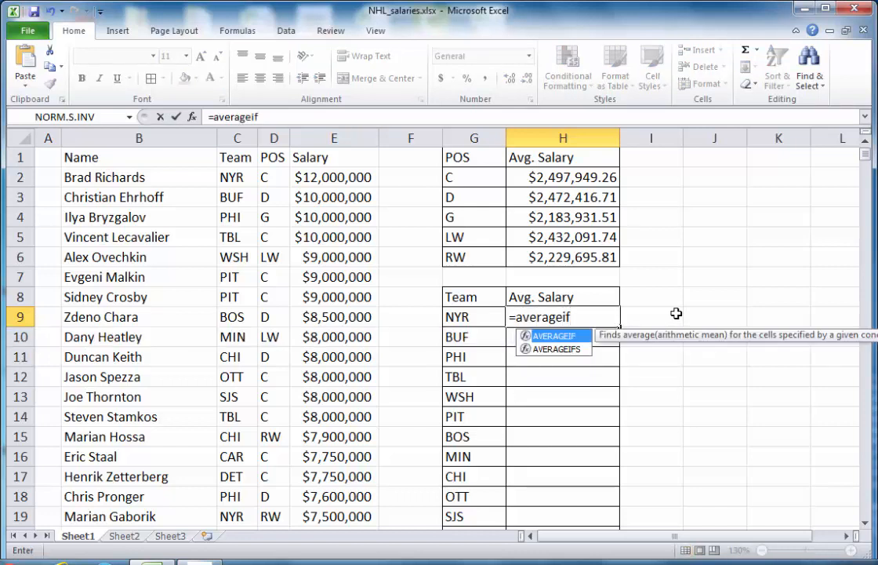
pyautogui.write('(')
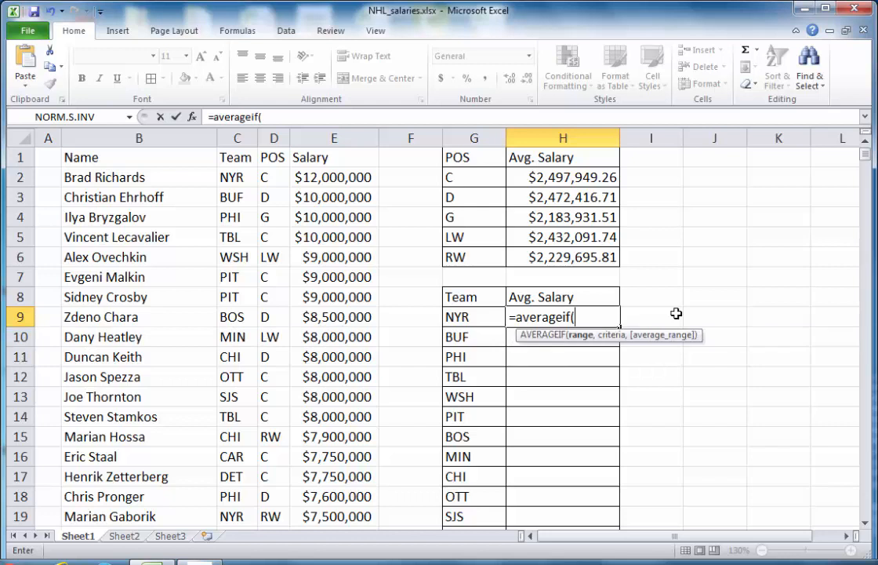
pyautogui.click(225, 177)
pyautogui.hotkey('ctrl', 'shift', 'Down')
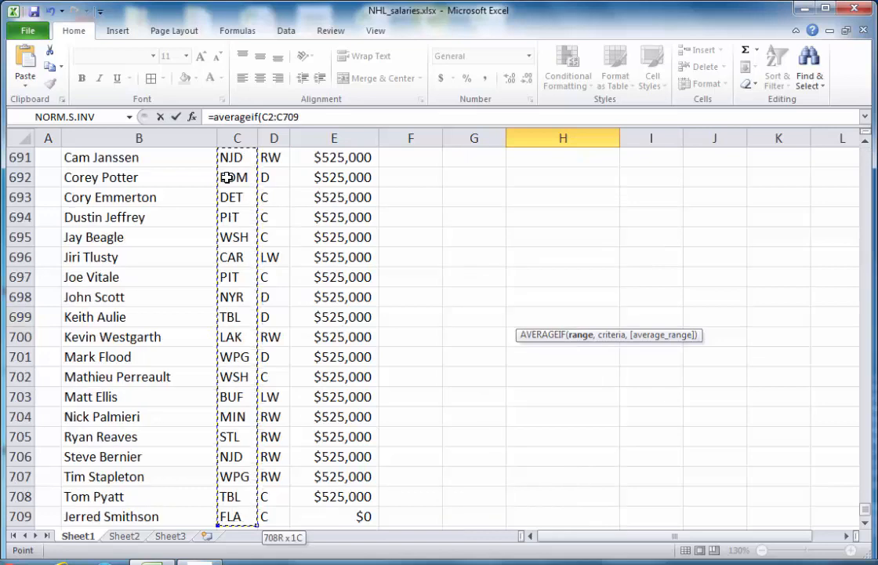
pyautogui.press('F4')
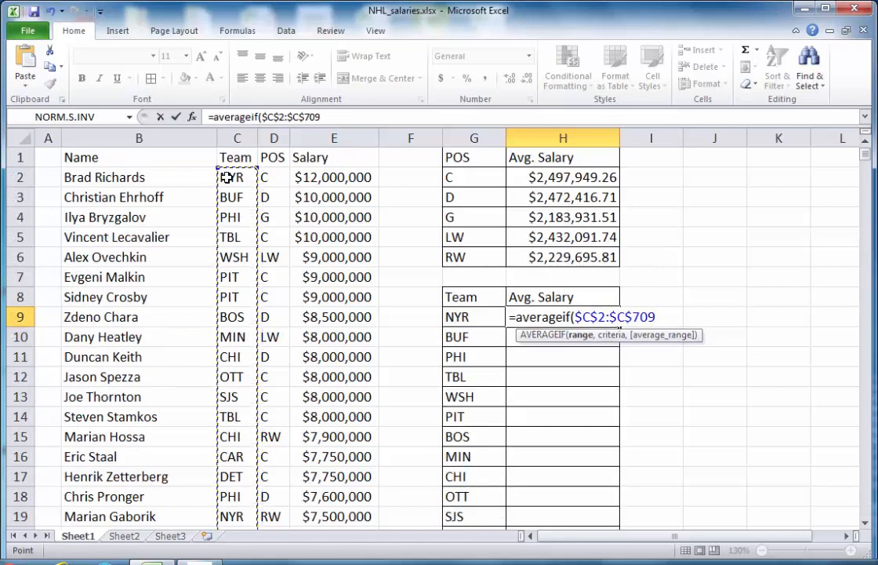
pyautogui.write(',')
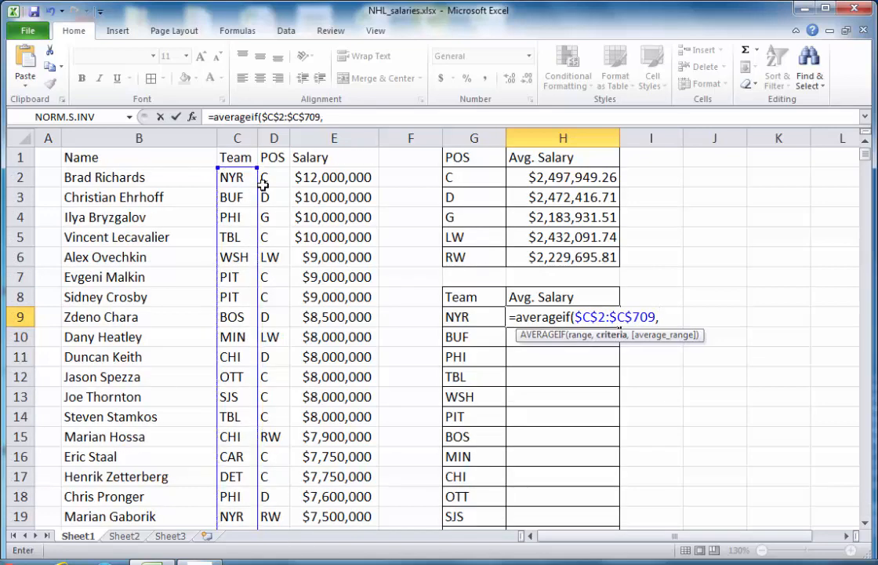
pyautogui.click(472, 316)
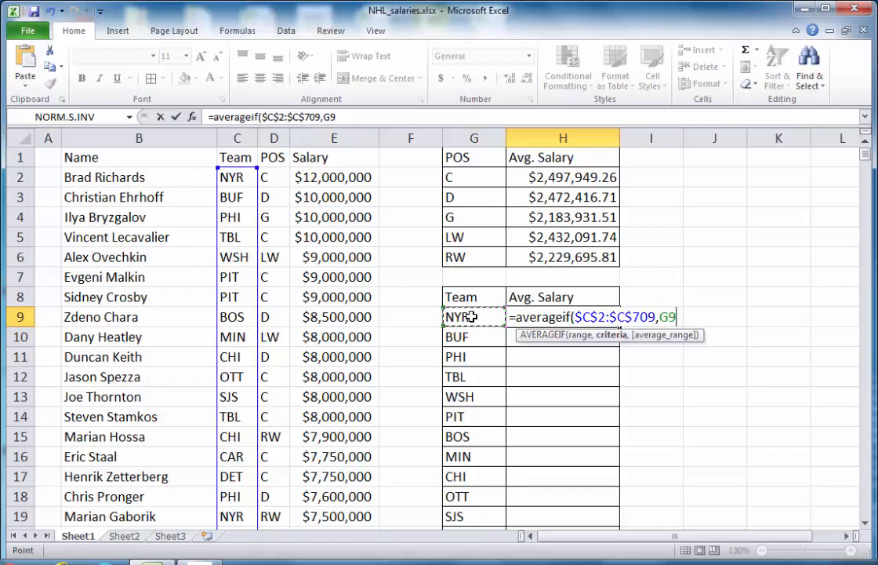
pyautogui.write(',')
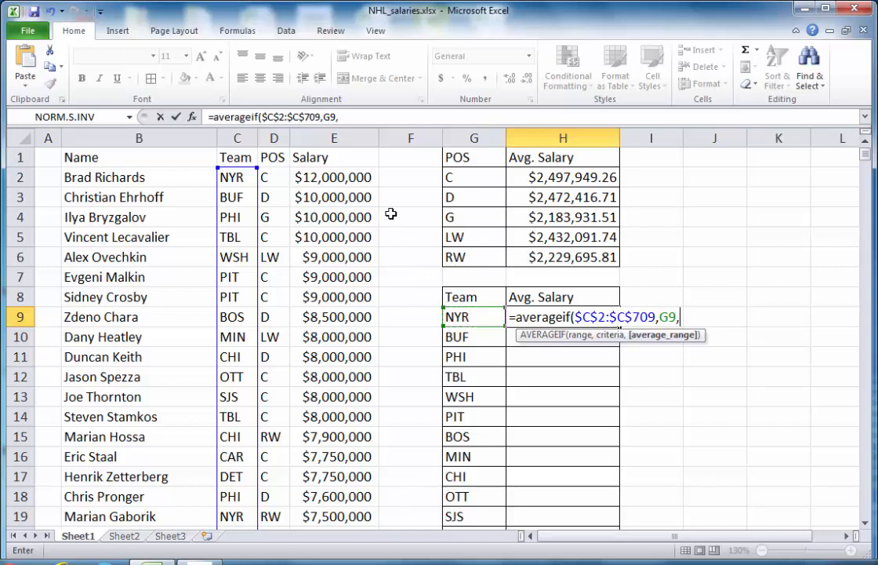
pyautogui.click(331, 176)
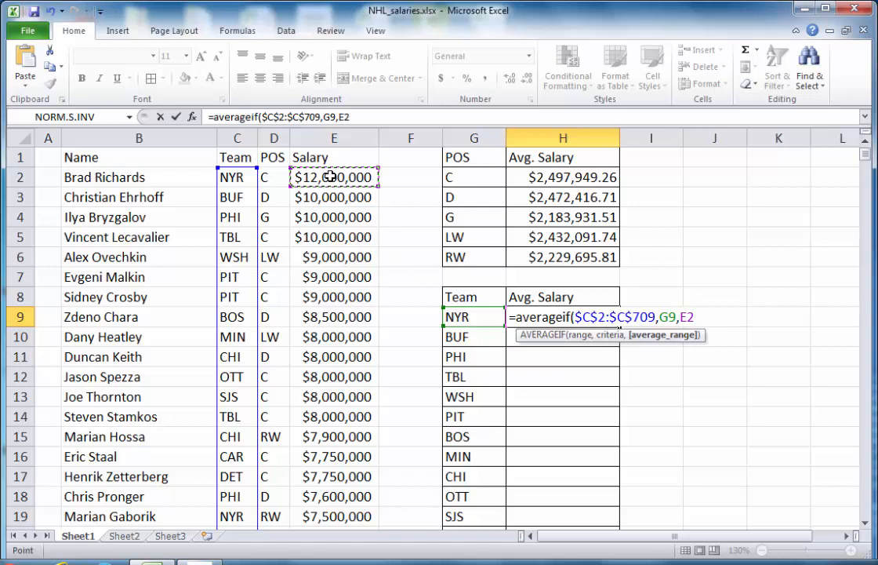
pyautogui.hotkey('ctrl', 'shift', 'Down')
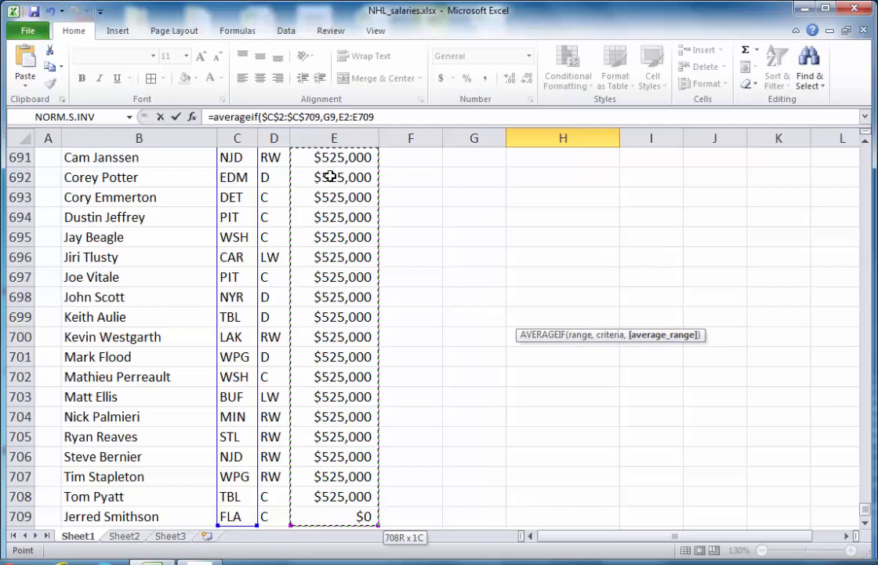
pyautogui.press('F4')
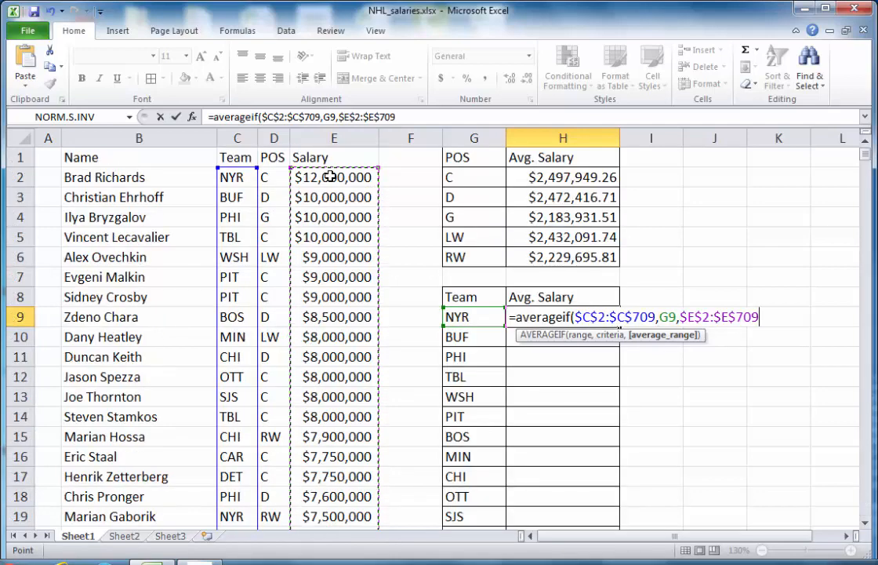
pyautogui.write(')')
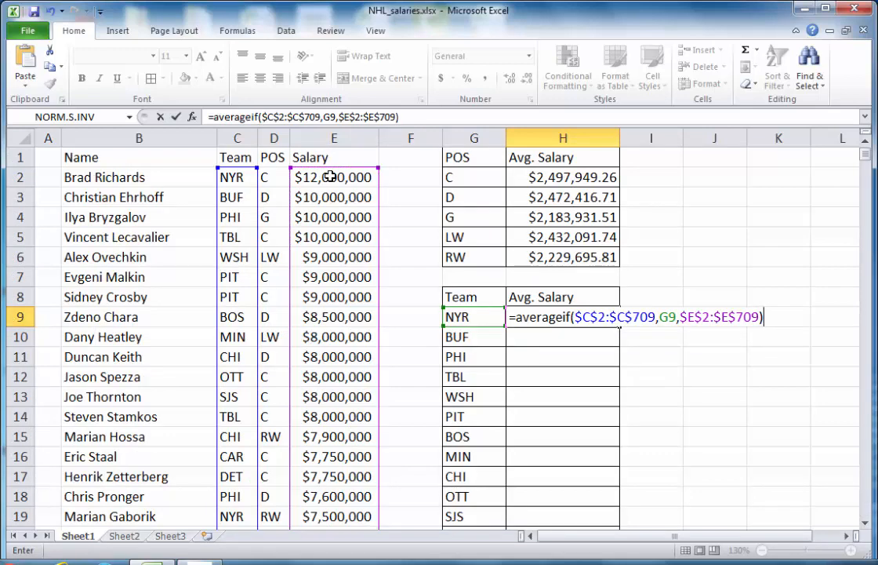
pyautogui.press('Return')
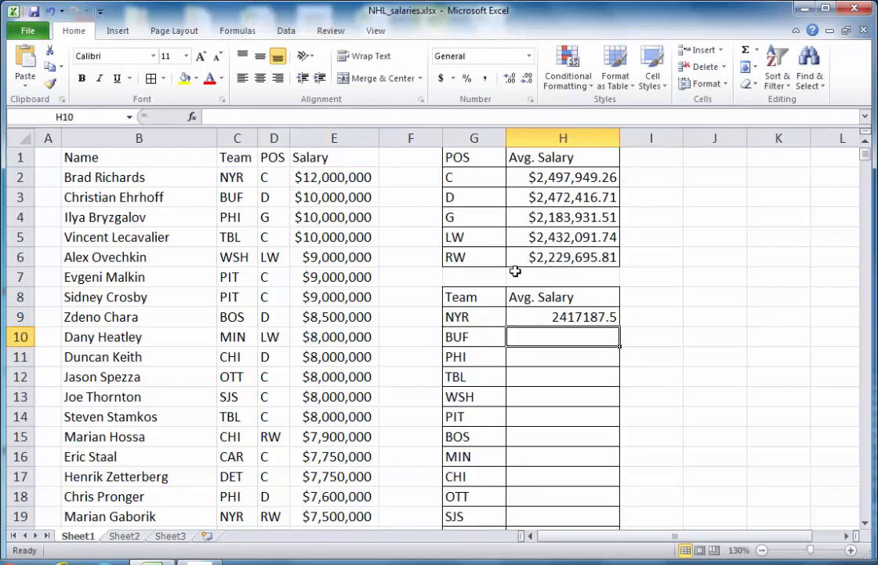
pyautogui.click(574, 318)
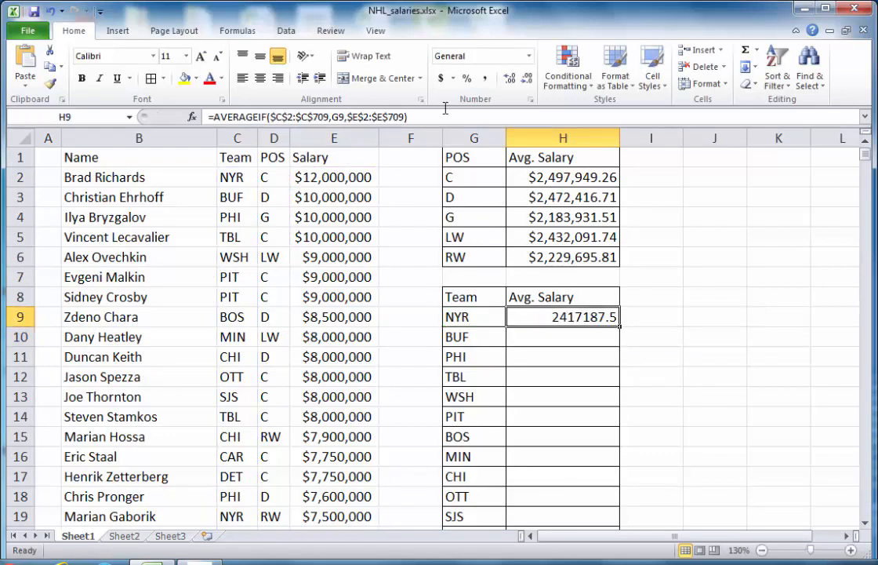
# Format H9 as Currency and fill team averages down to H38 (NYI)
pyautogui.click(528, 56)
pyautogui.click(511, 142)
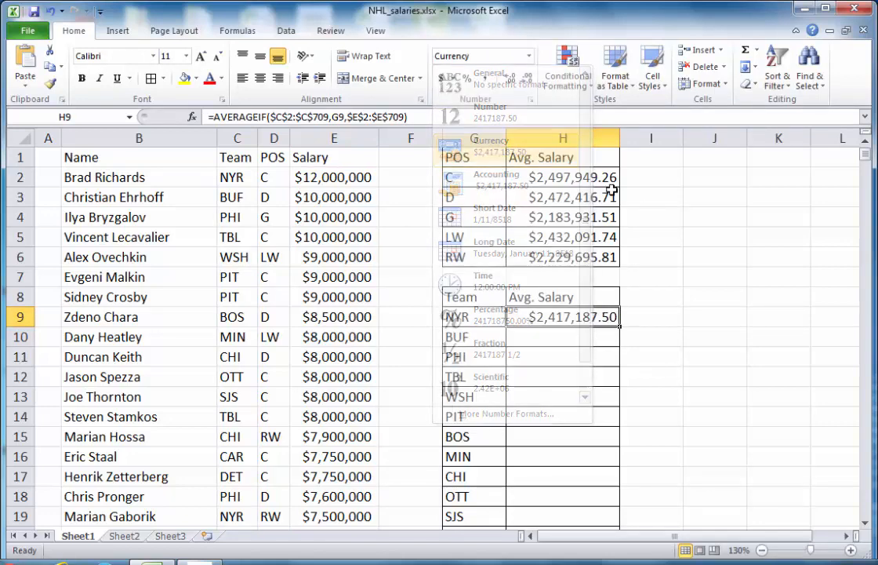
pyautogui.moveTo(621, 327); pyautogui.dragTo(615, 562)
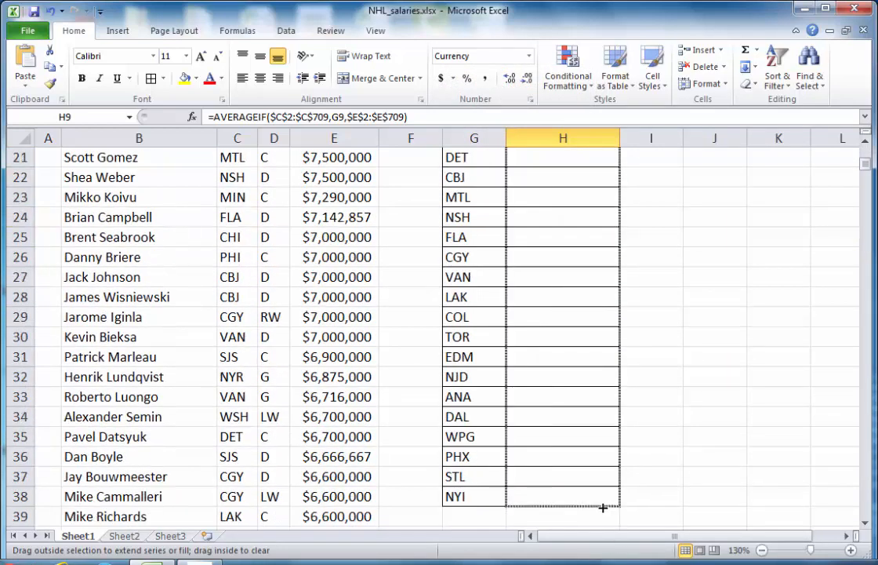
pyautogui.moveTo(603, 507); pyautogui.dragTo(603, 507)
pyautogui.click(625, 435)
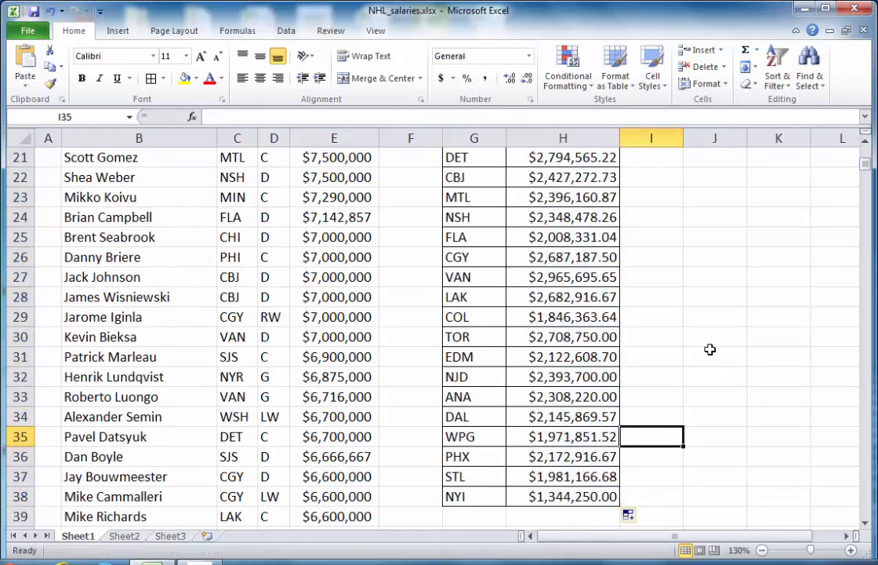
pyautogui.scroll(5, 710, 348)
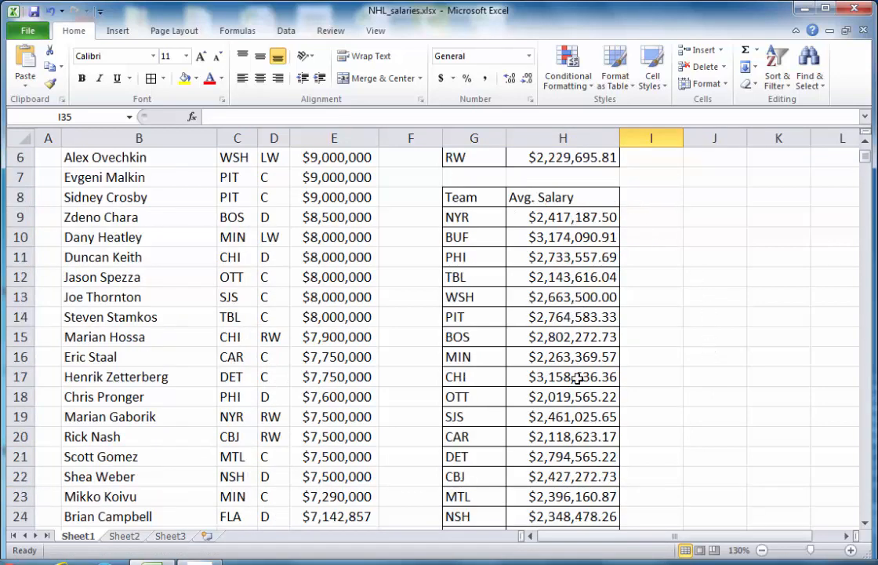
pyautogui.scroll(-4, 704, 446)
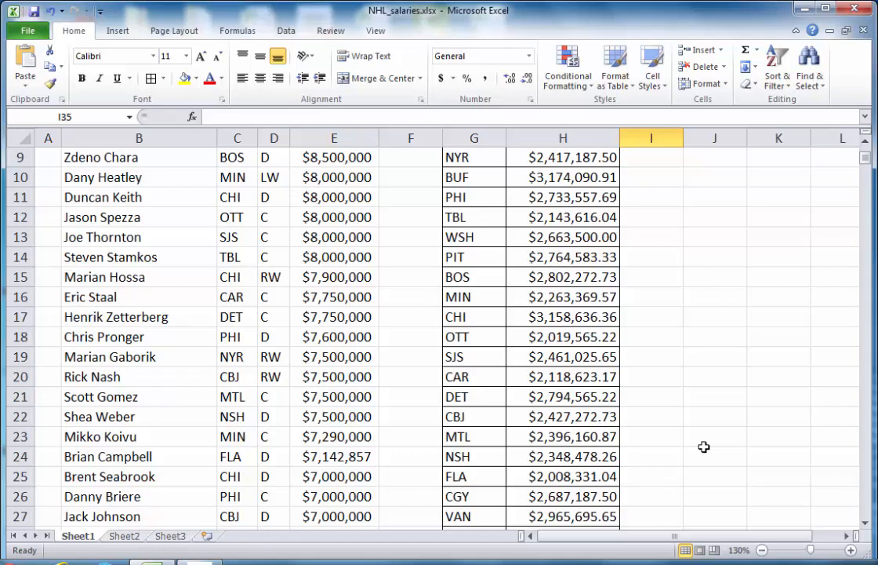
pyautogui.scroll(6, 704, 446)
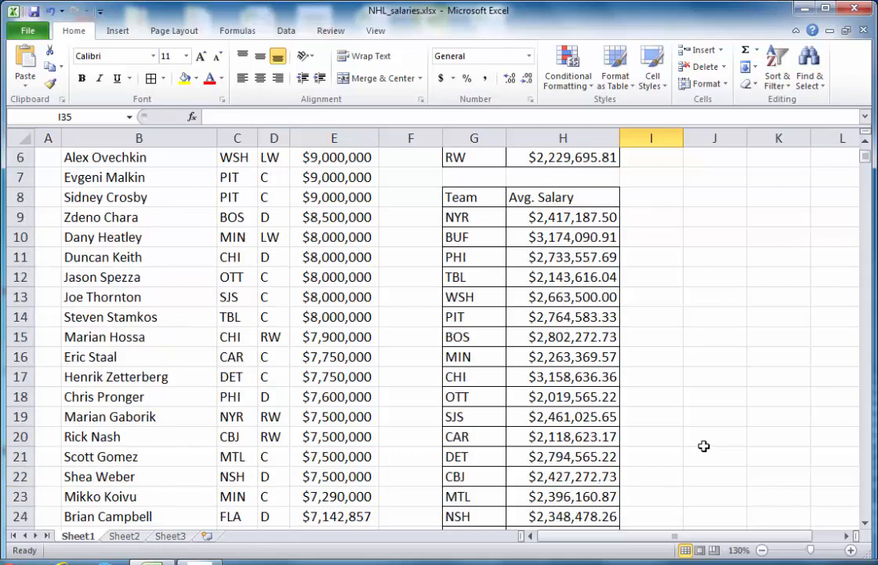